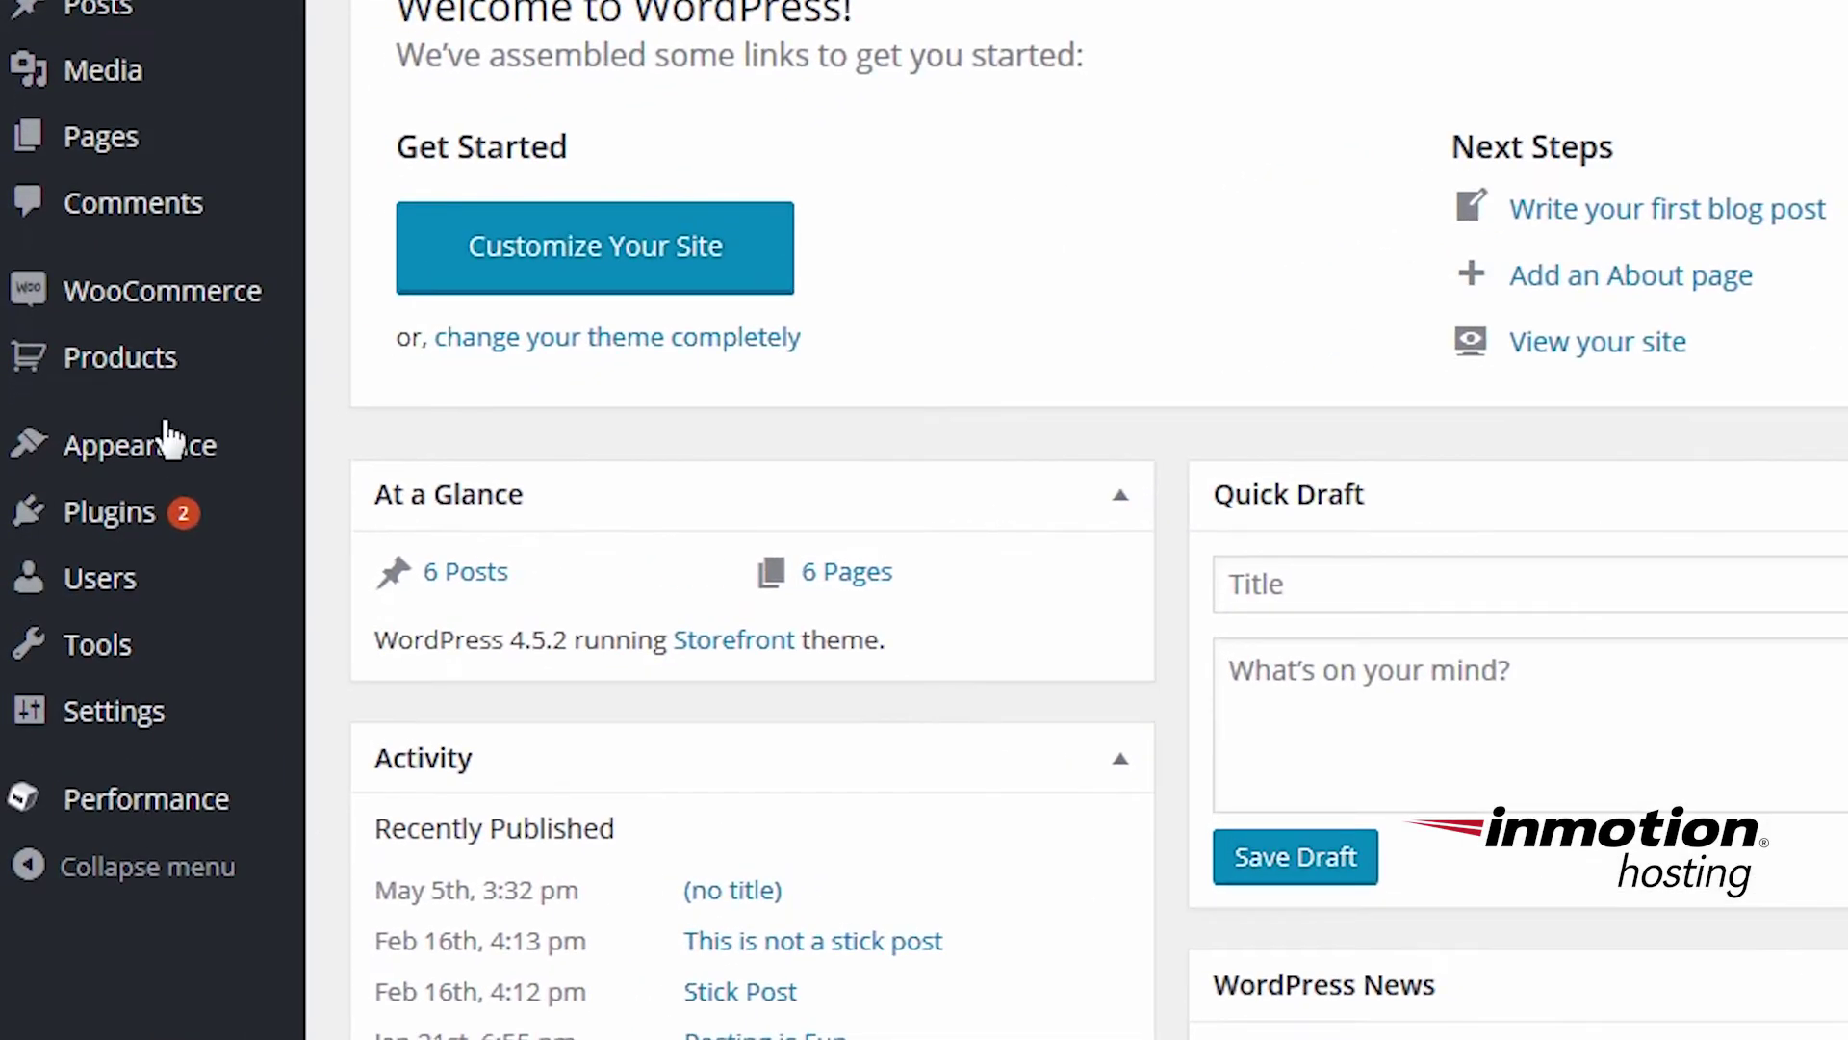
- Look through the WooCommerce store settings and the list of available store currencies
mouse_move(87, 422)
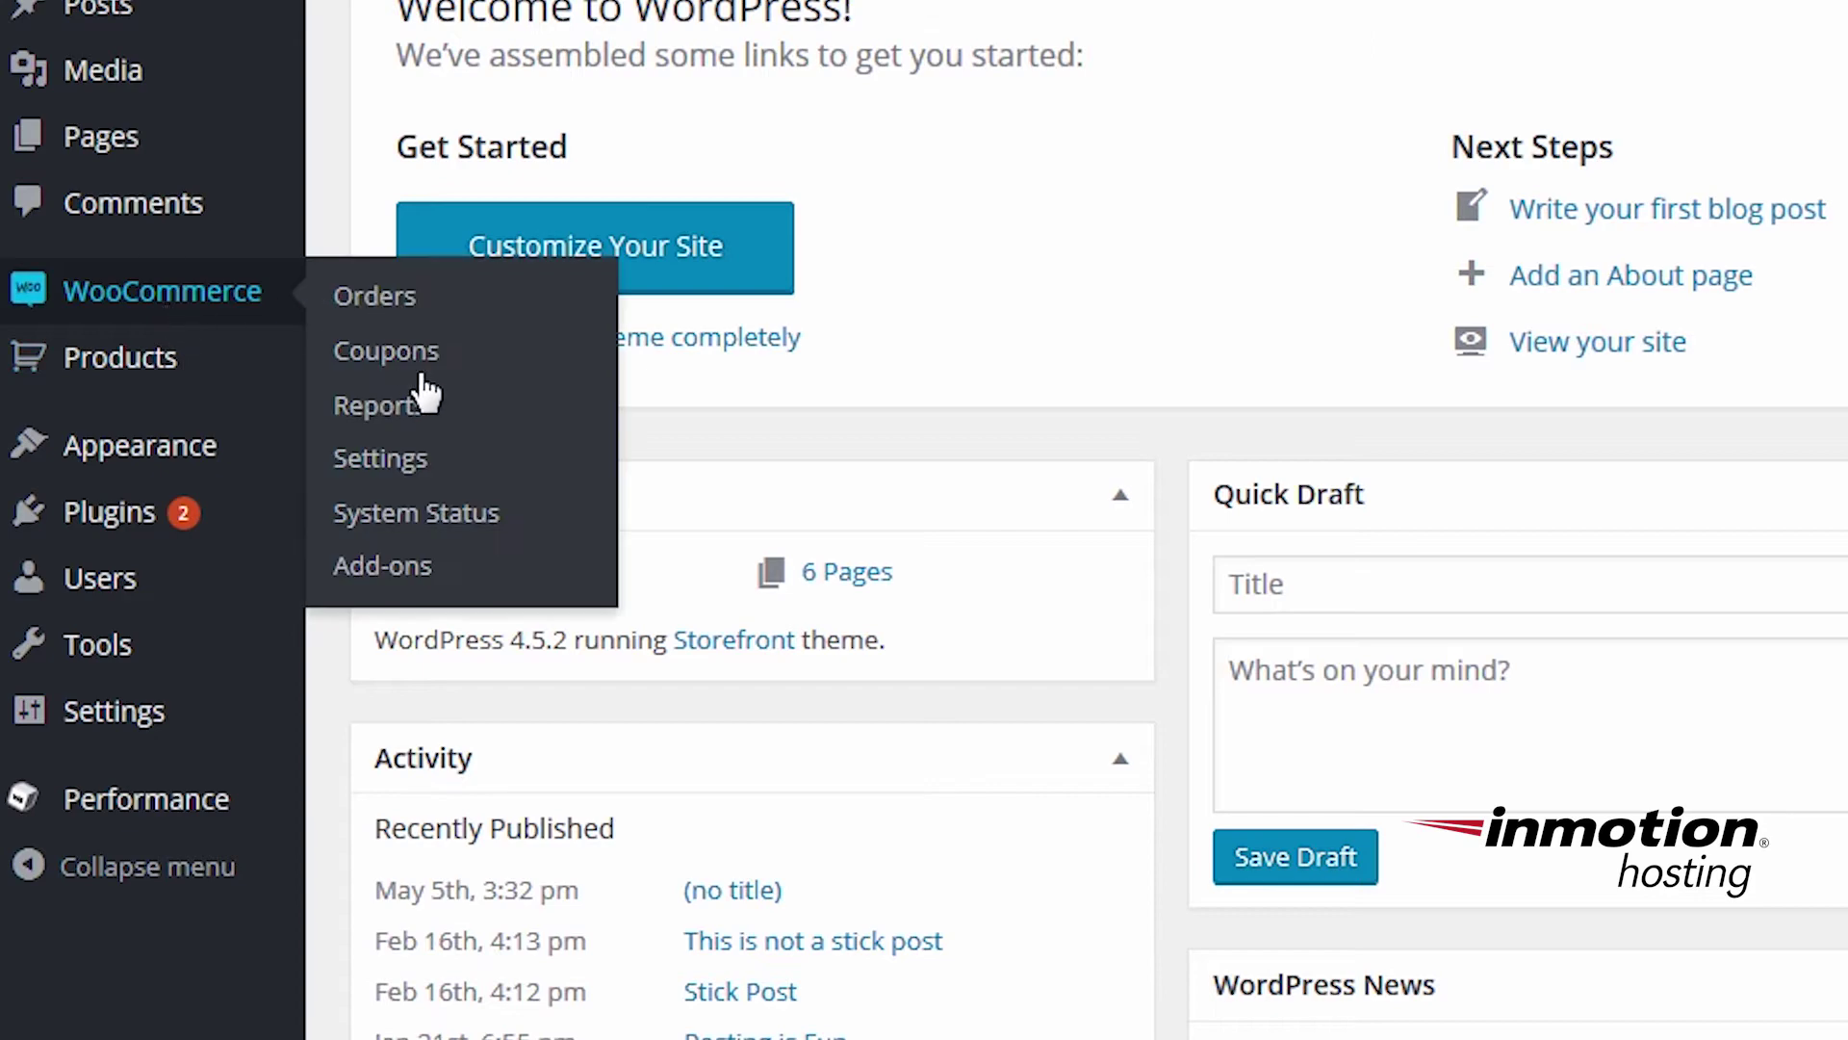
click(388, 466)
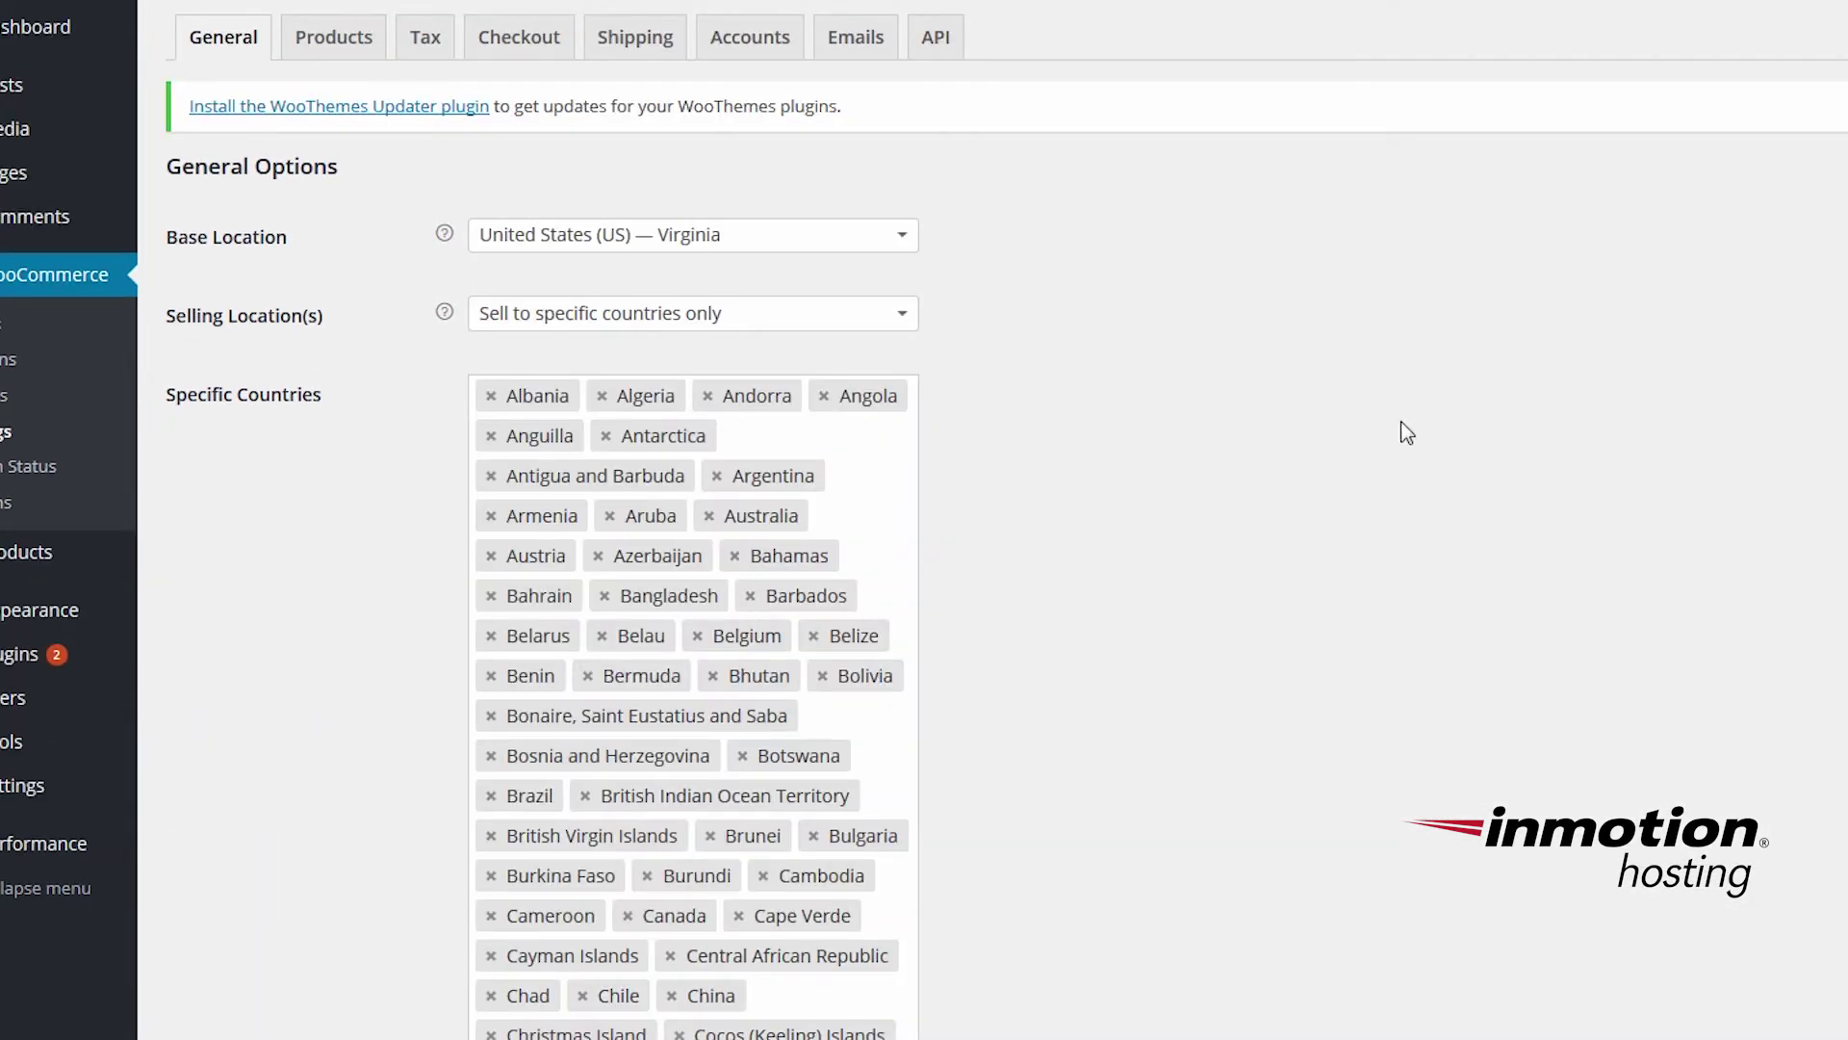
scroll(1488, 510, down, 6)
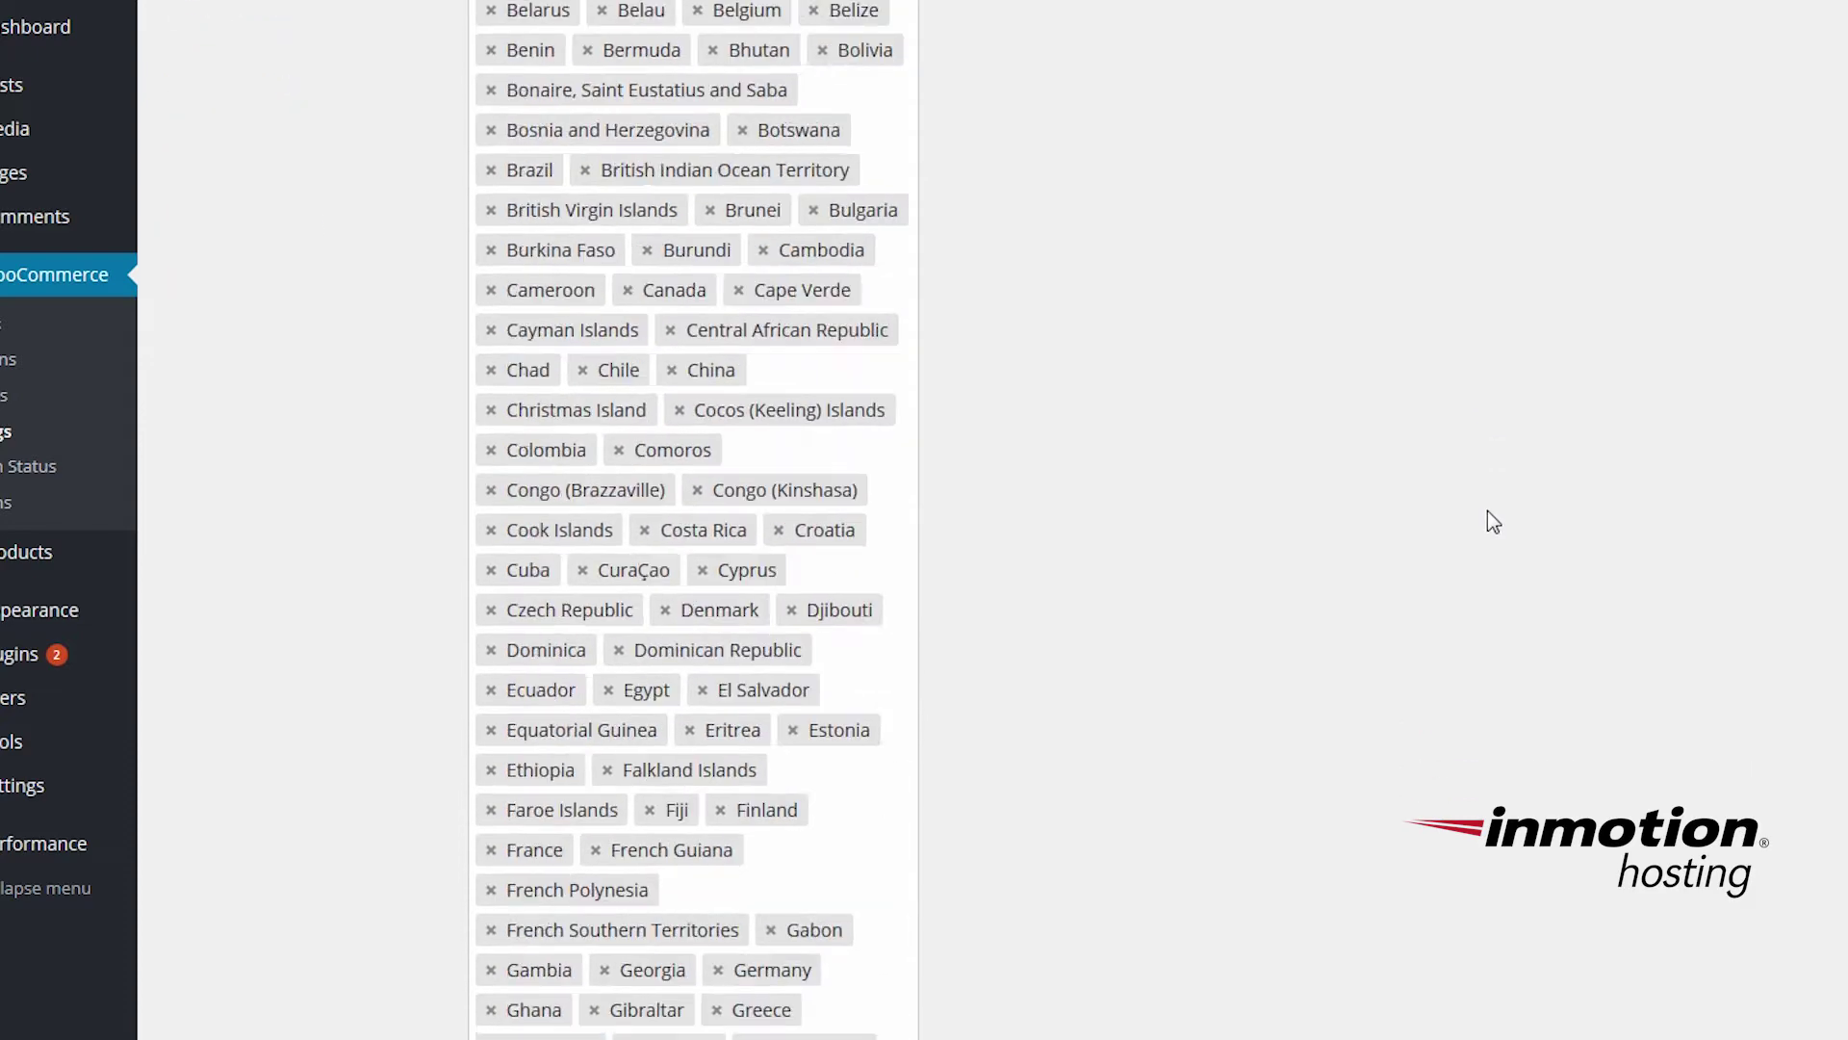
scroll(1487, 510, down, 20)
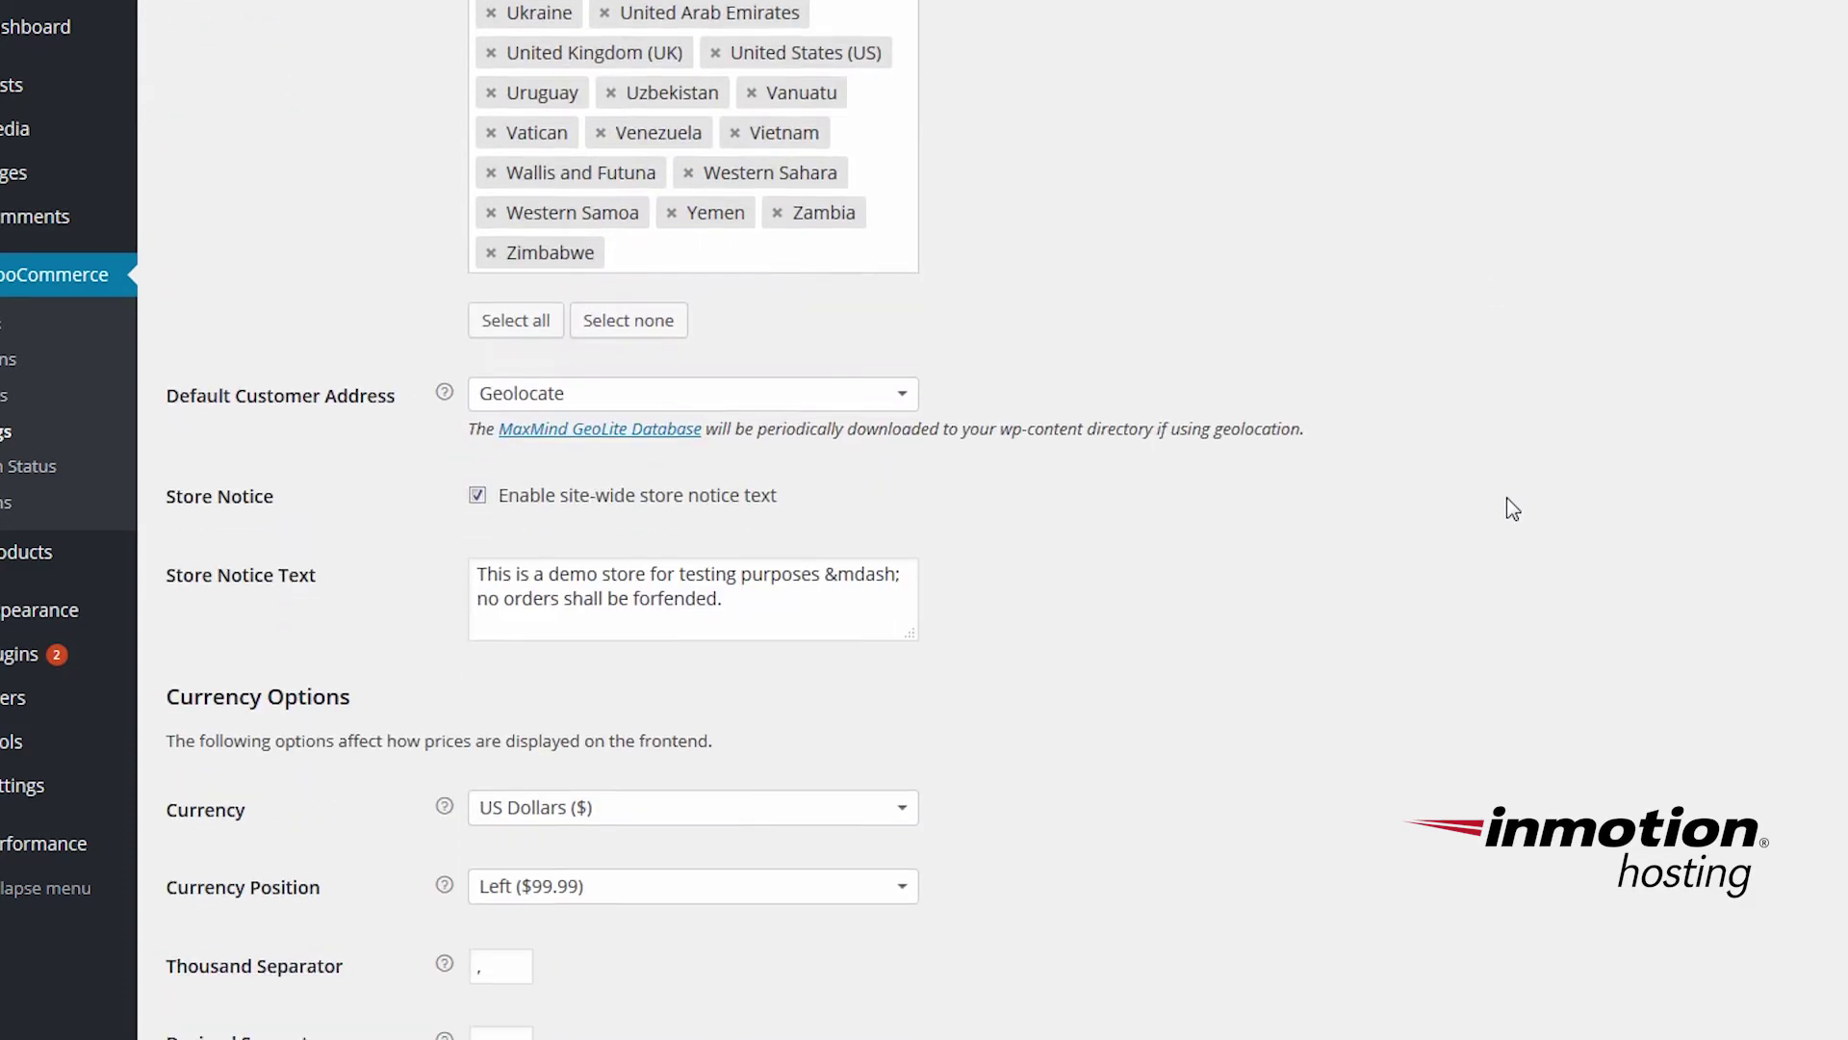
scroll(1507, 499, down, 2)
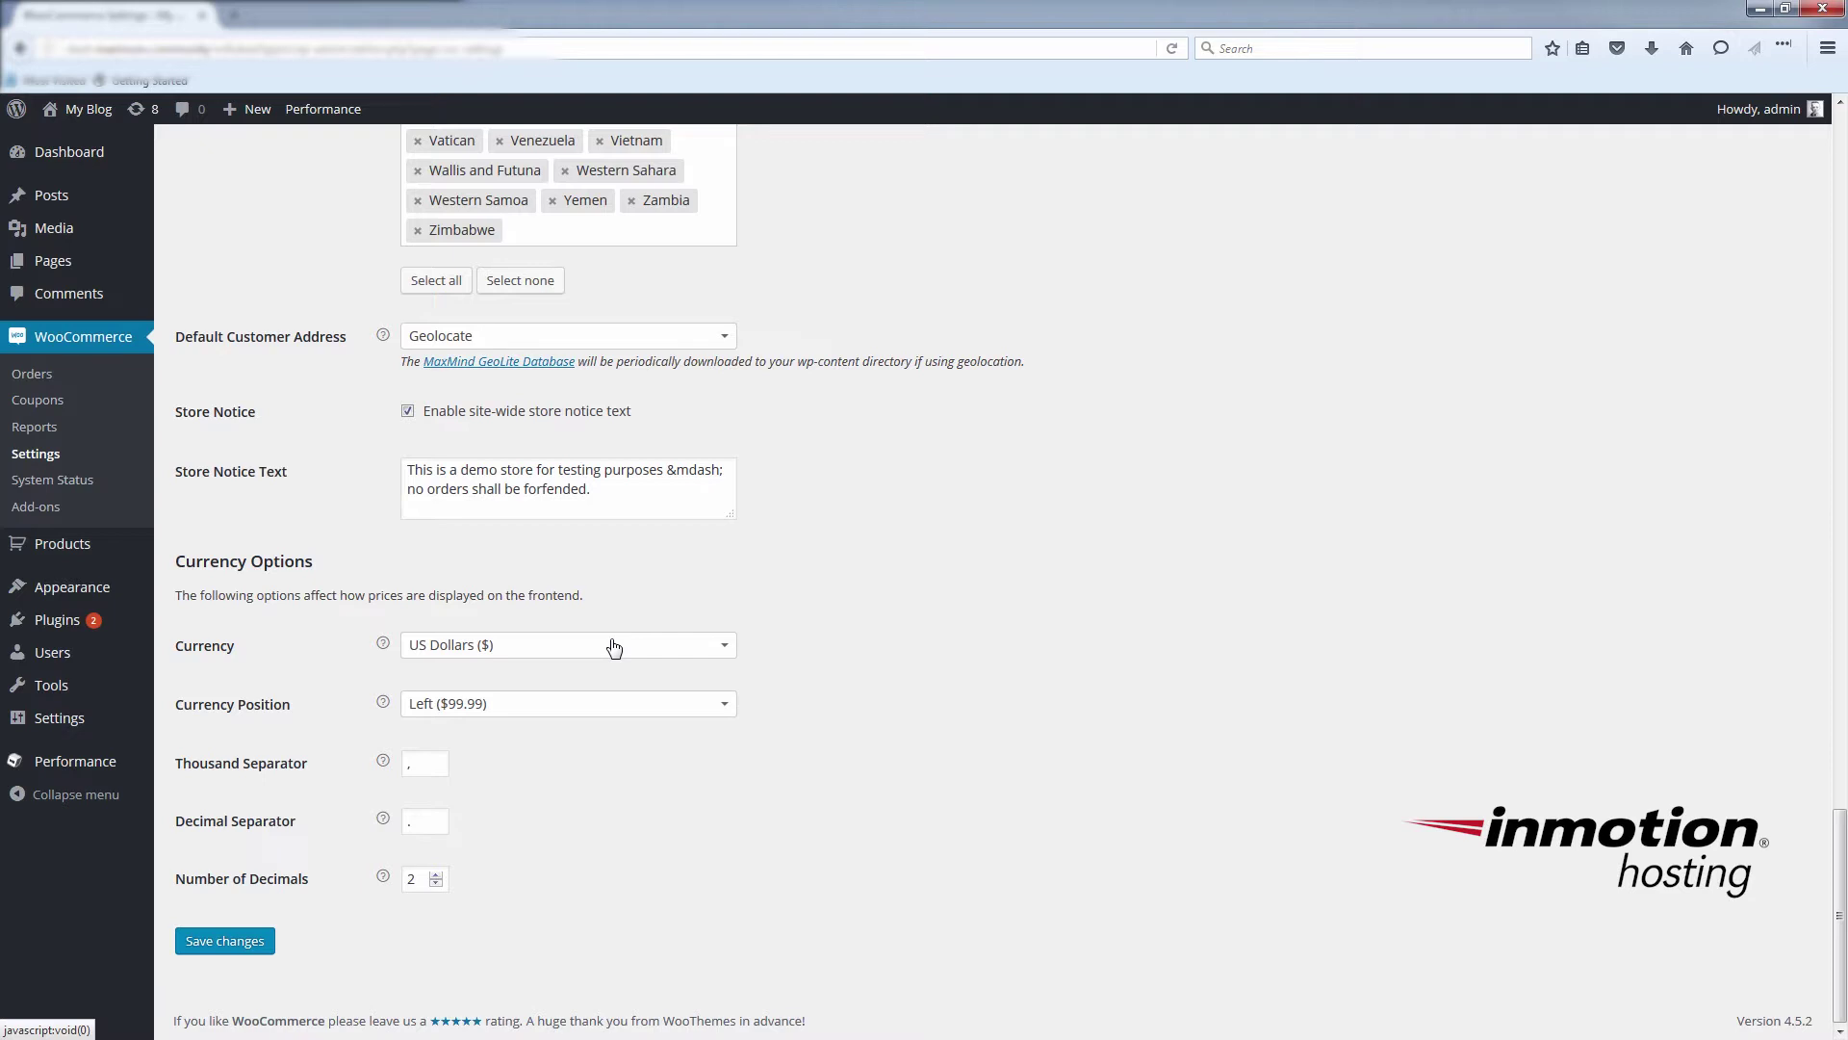
click(614, 646)
scroll(617, 730, up, 5)
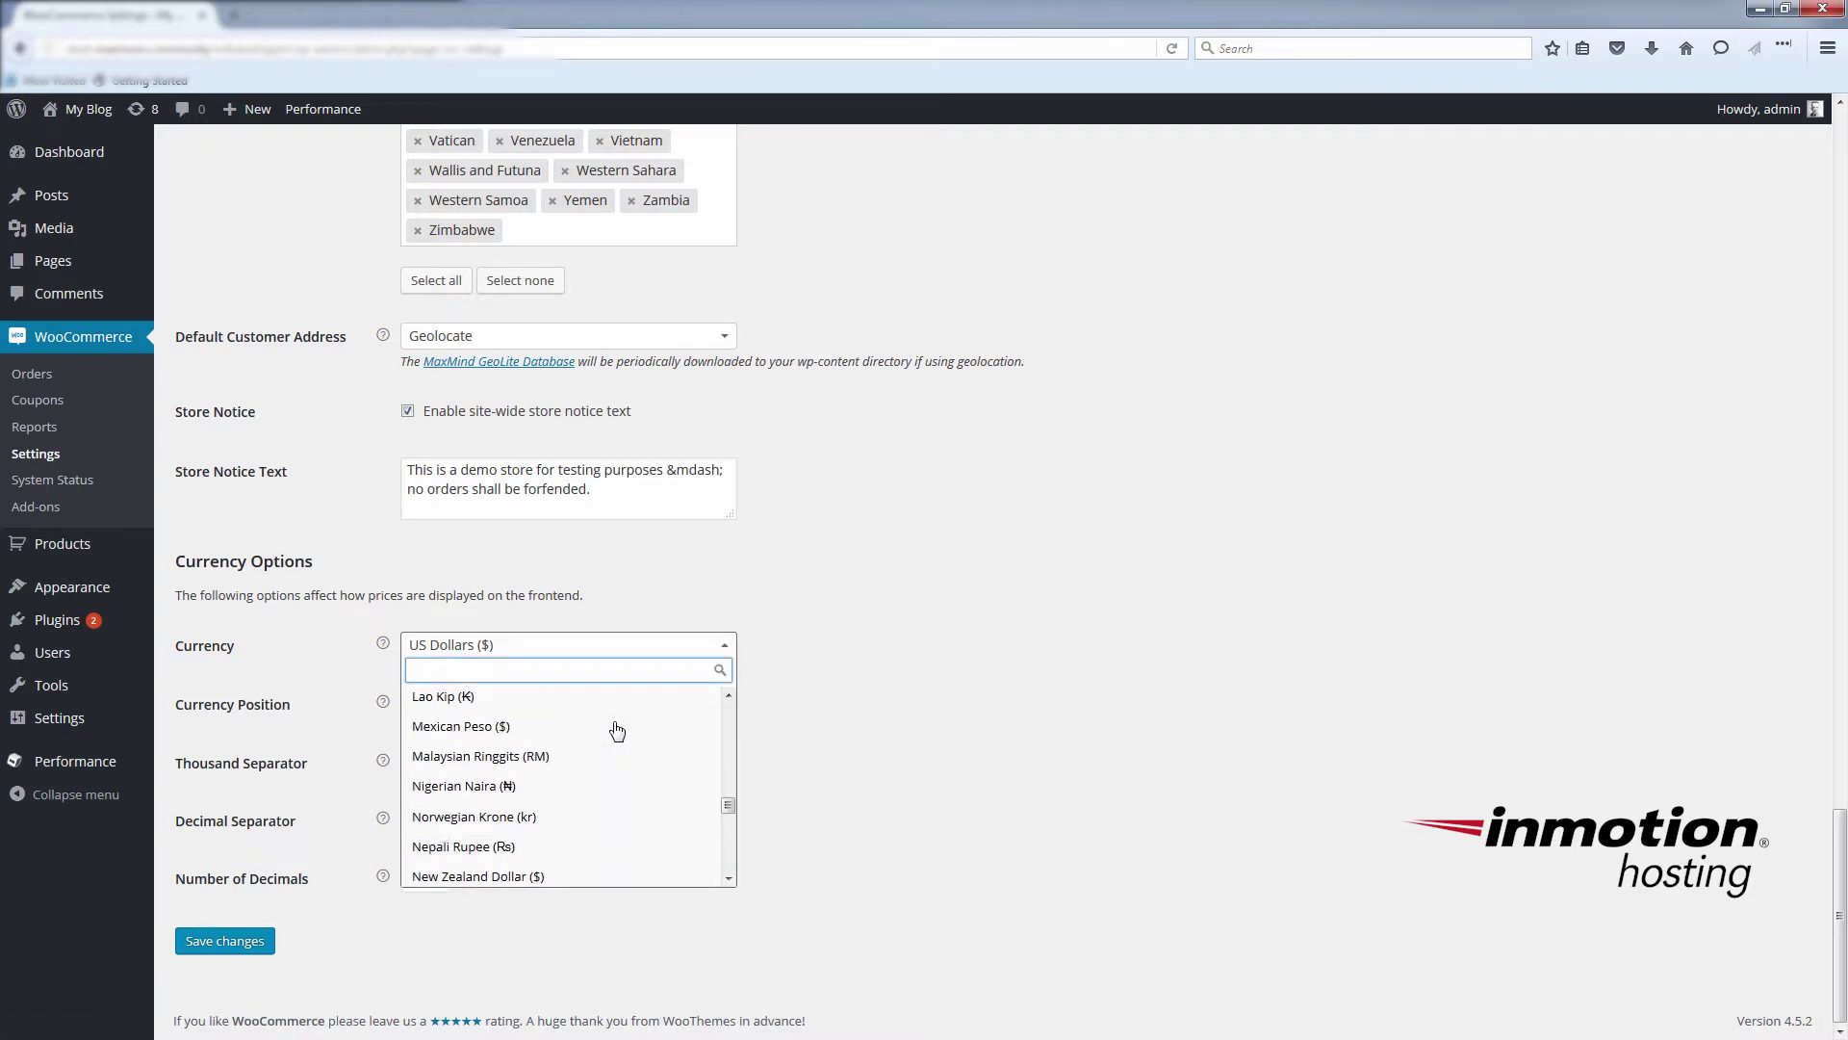
scroll(617, 730, up, 6)
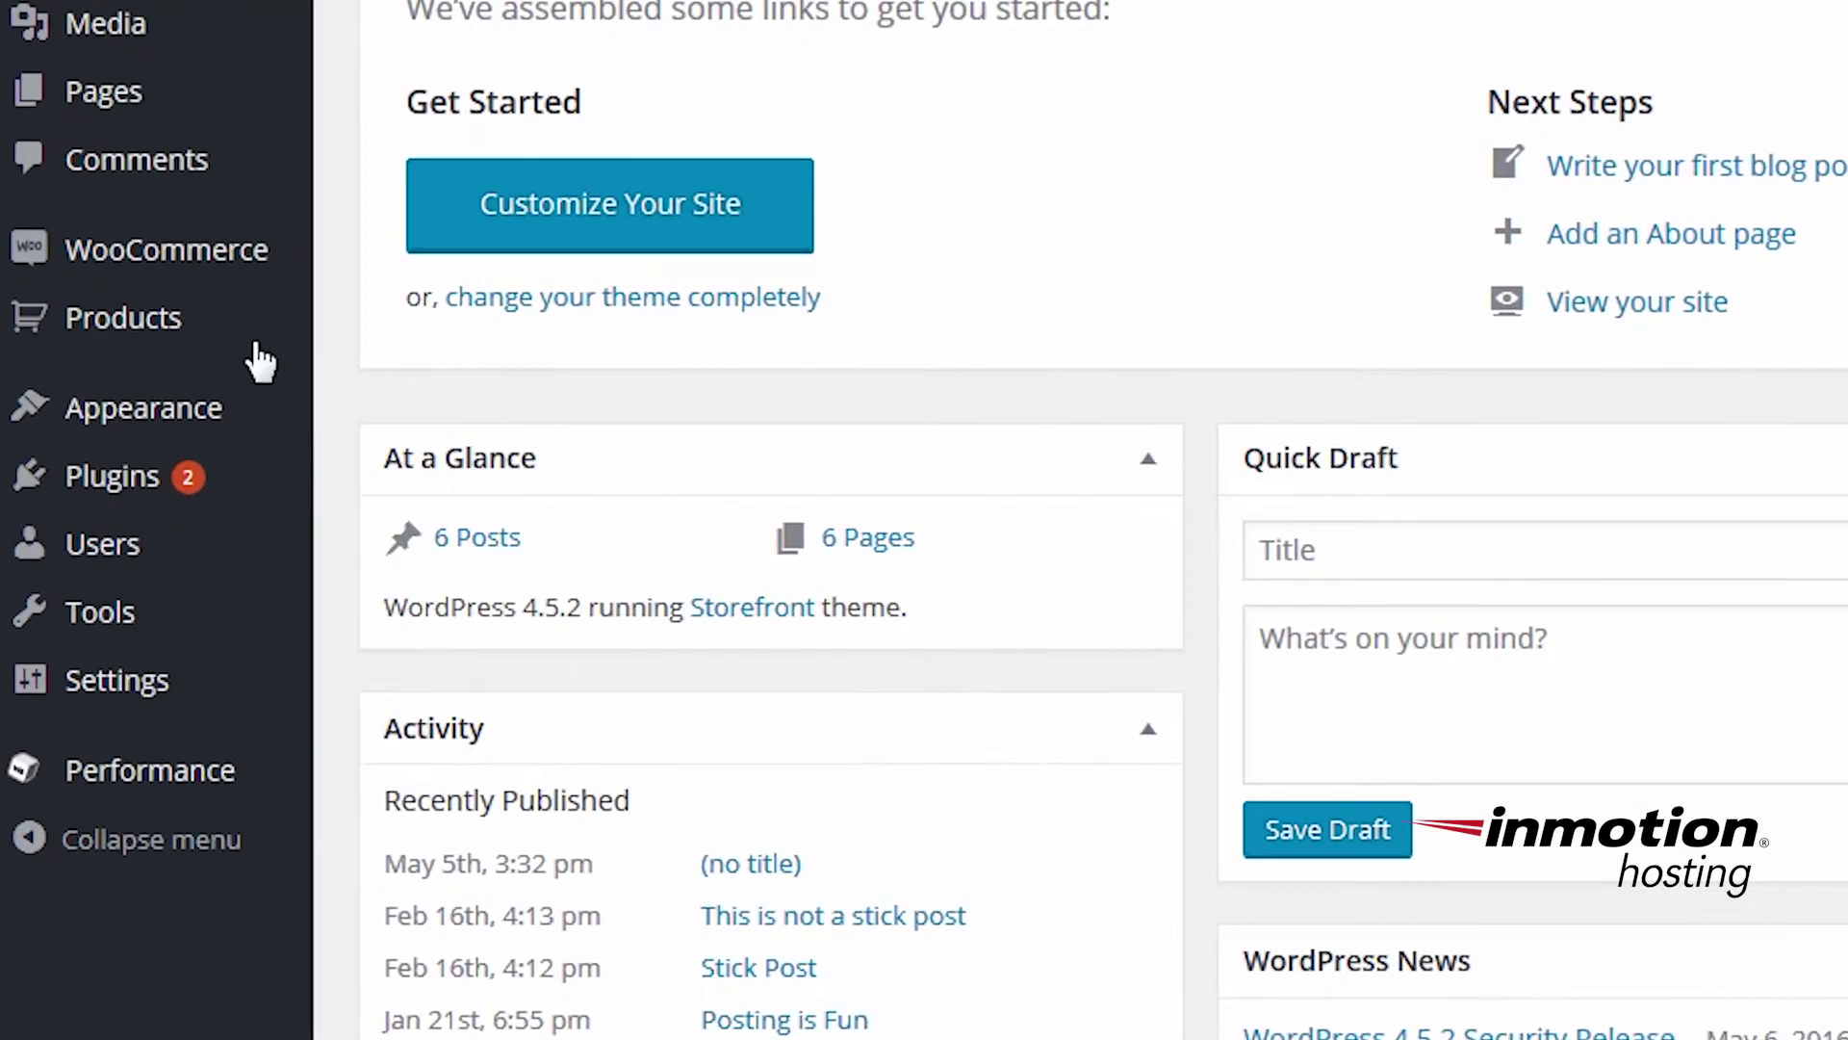
- Open the Noodle 12-pack product and replace its 11.99 regular price with 12.99
click(253, 342)
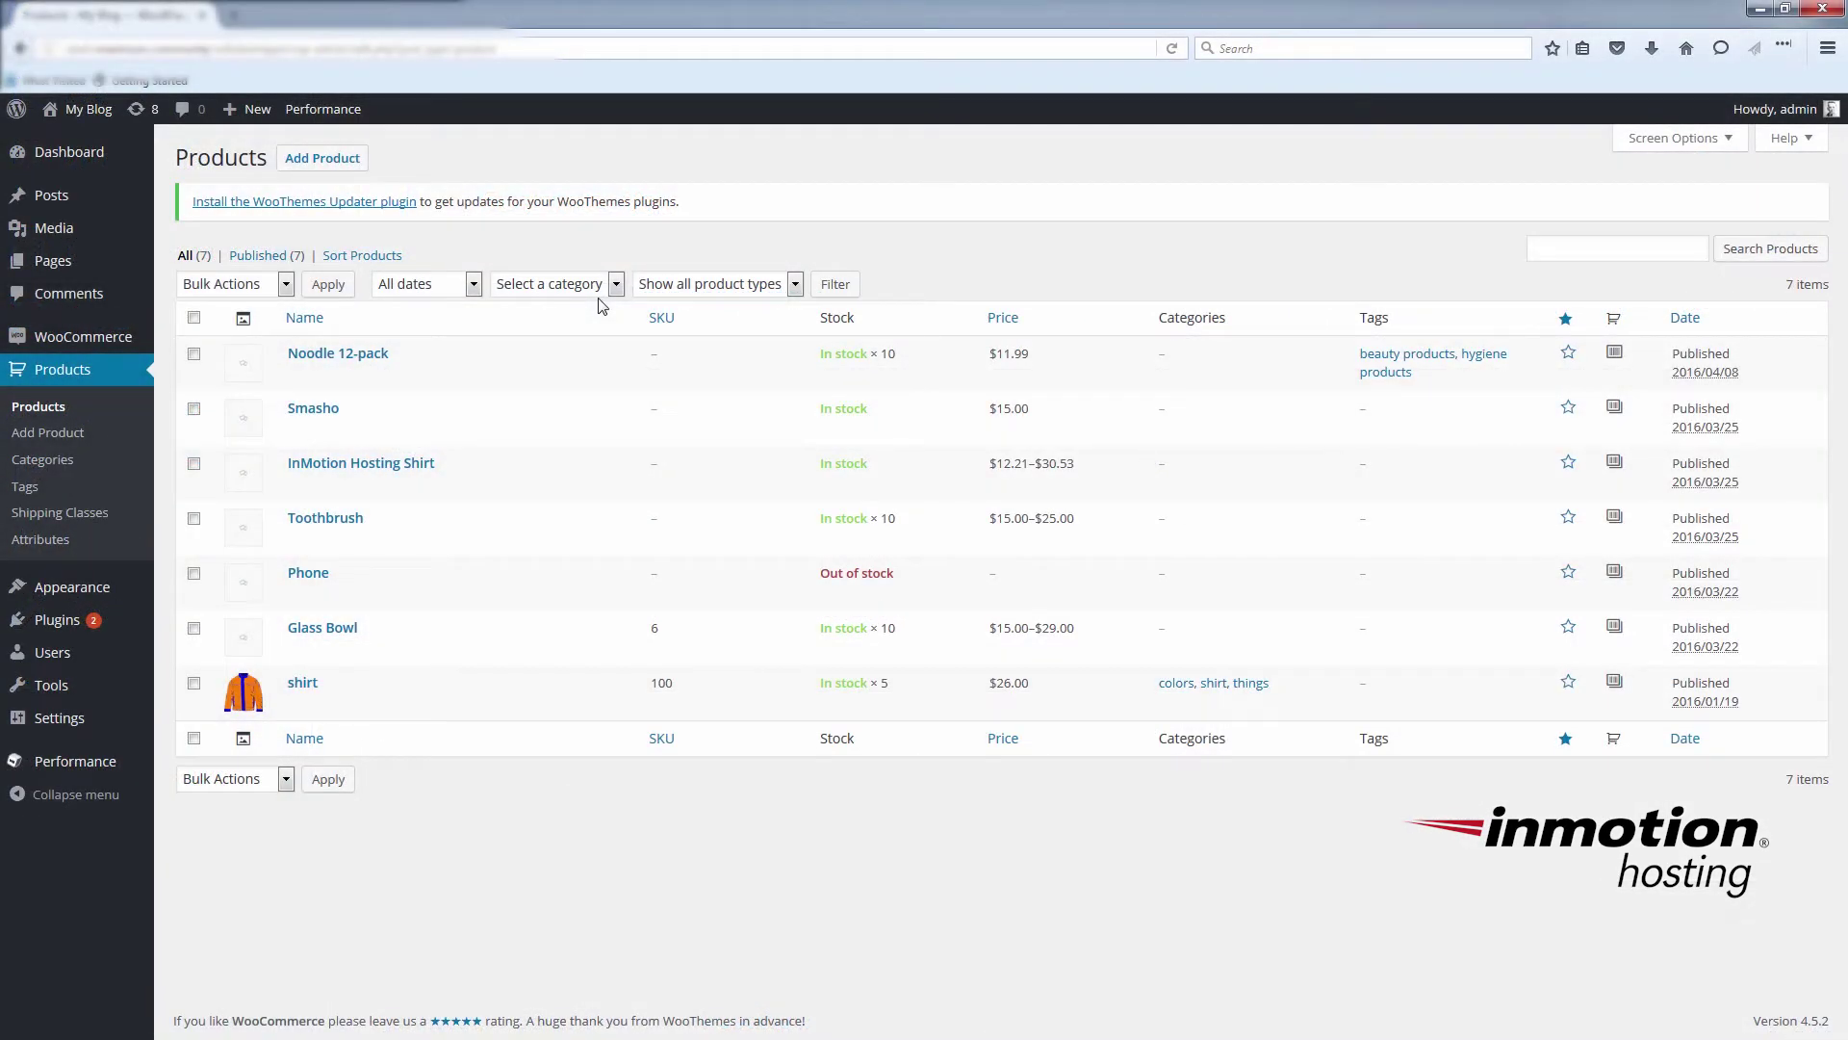
click(363, 355)
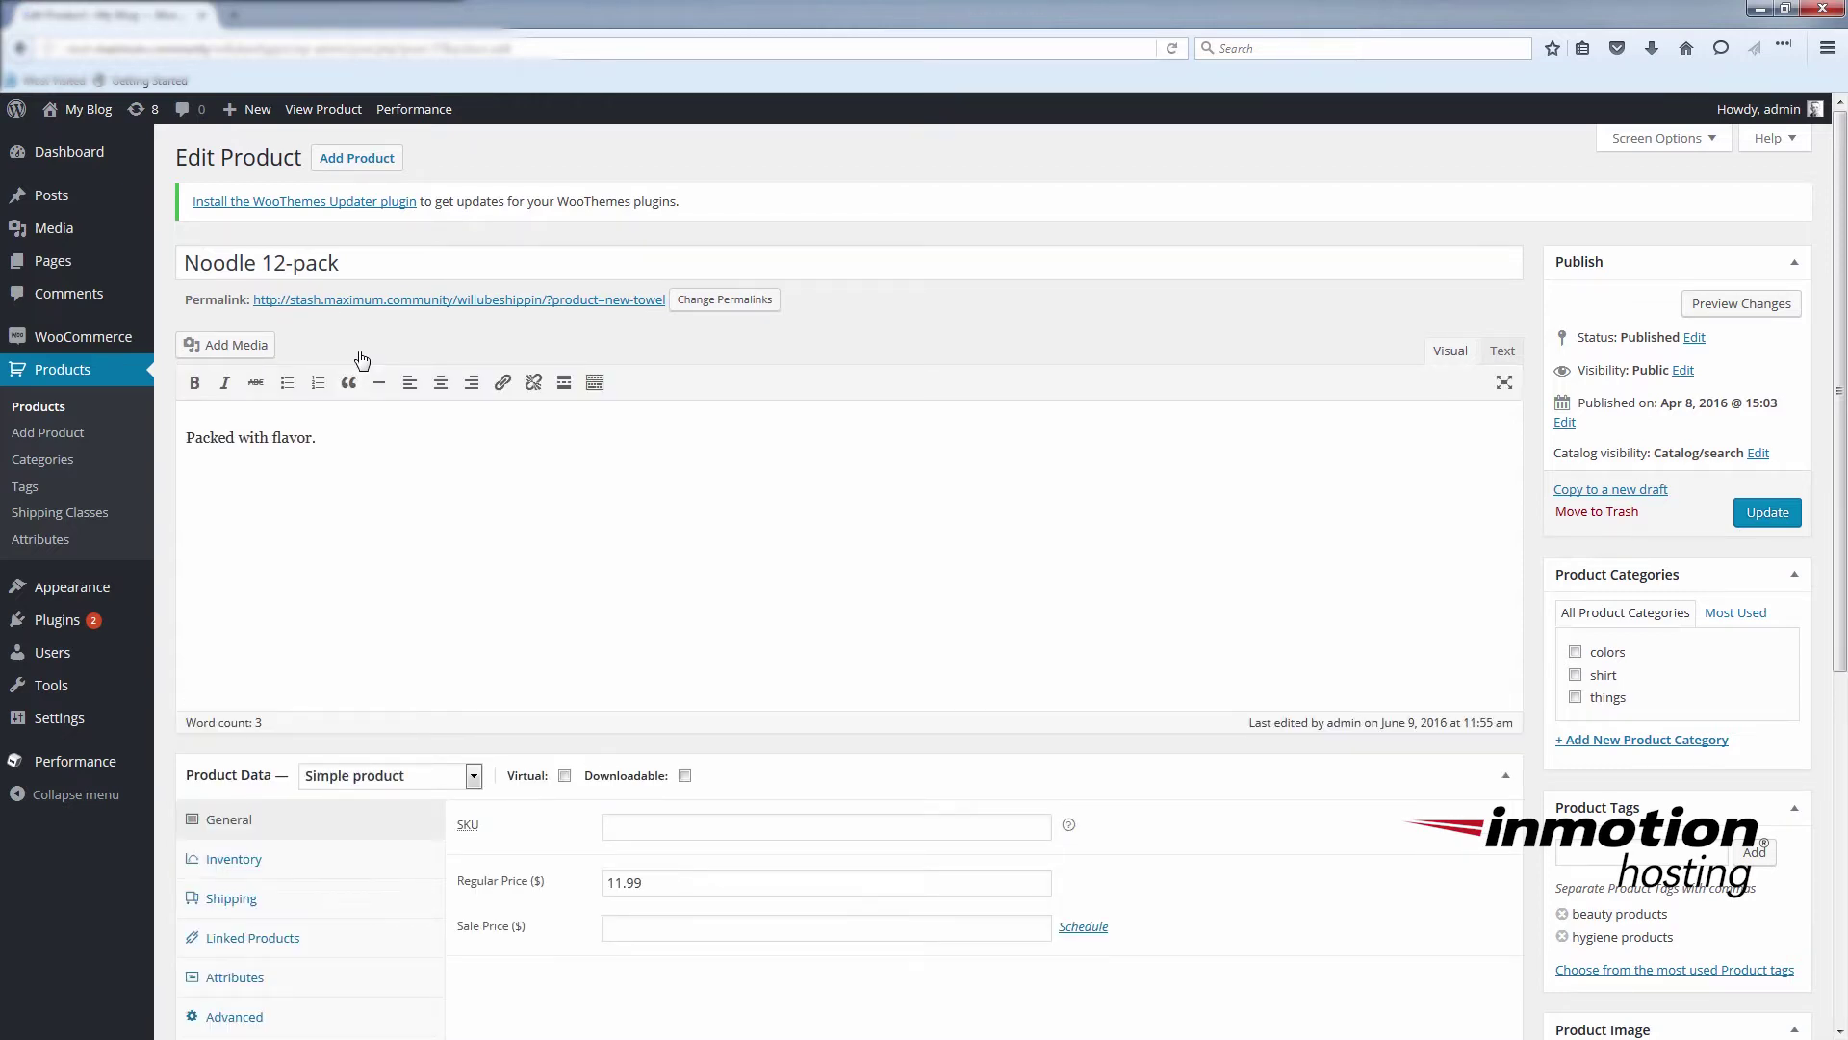
scroll(363, 360, down, 2)
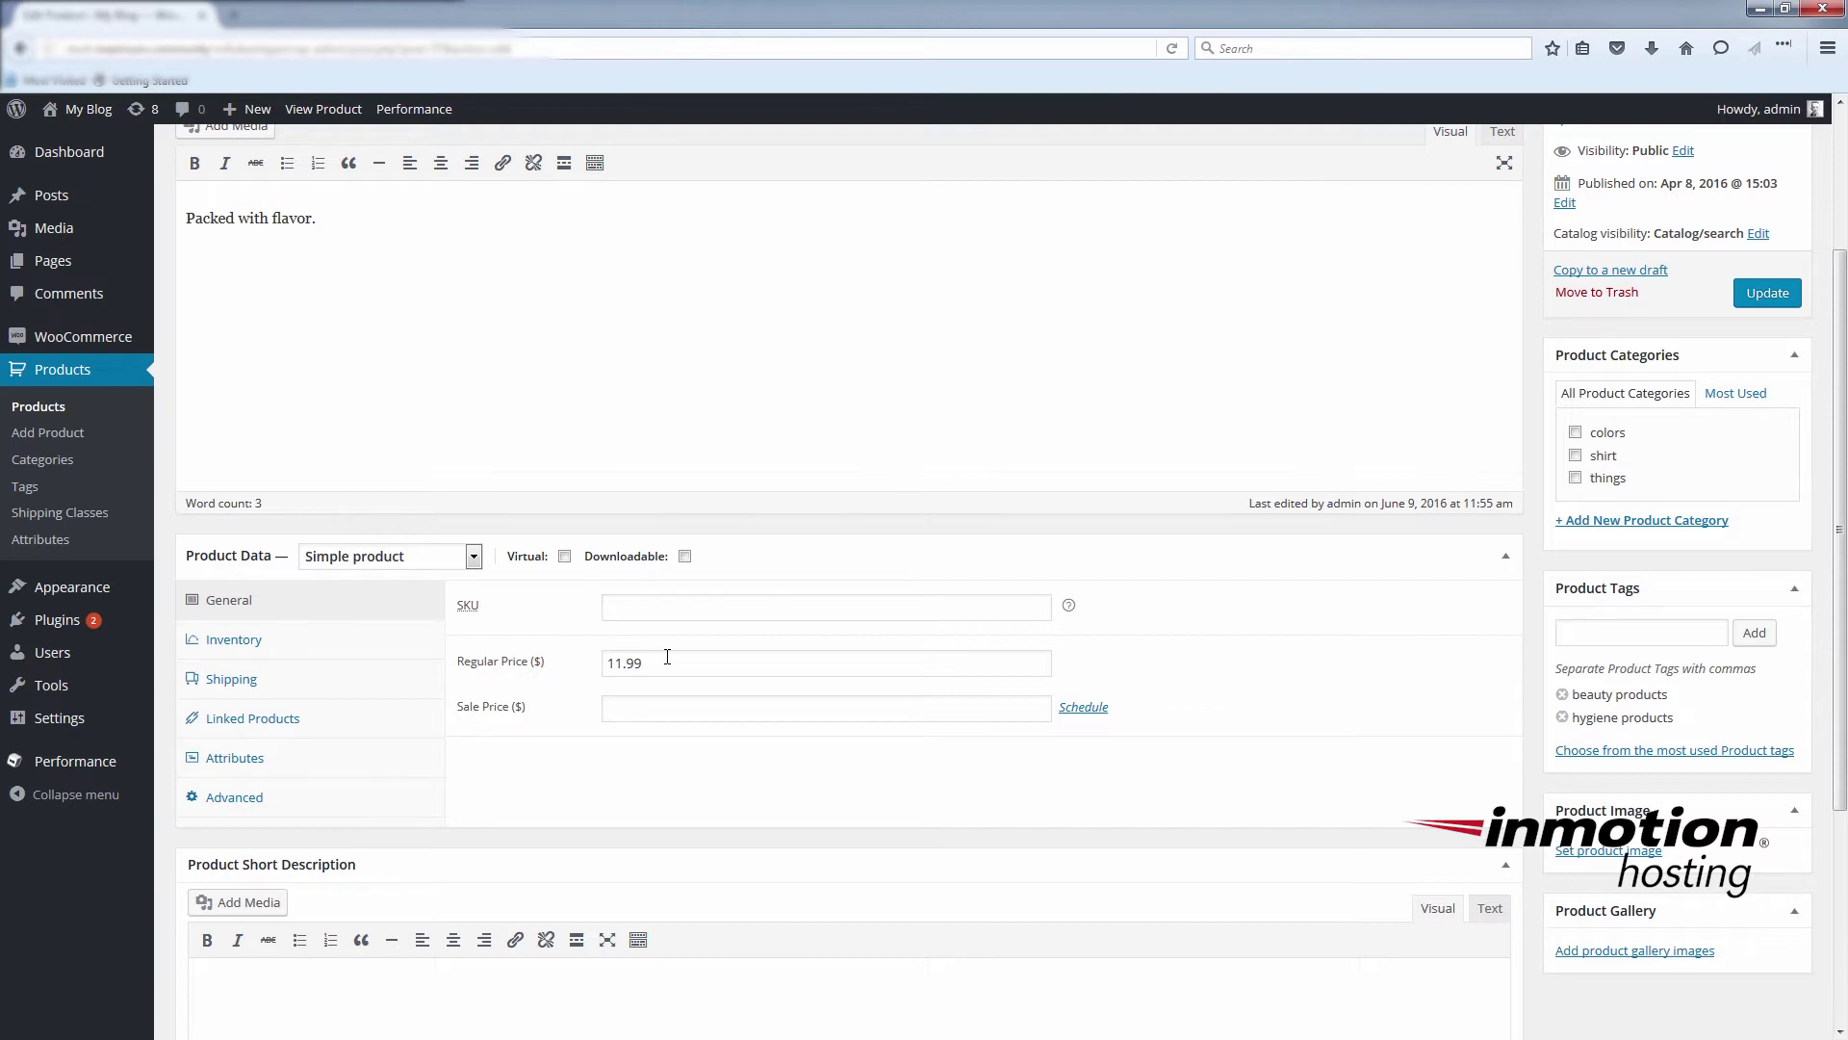
click(668, 657)
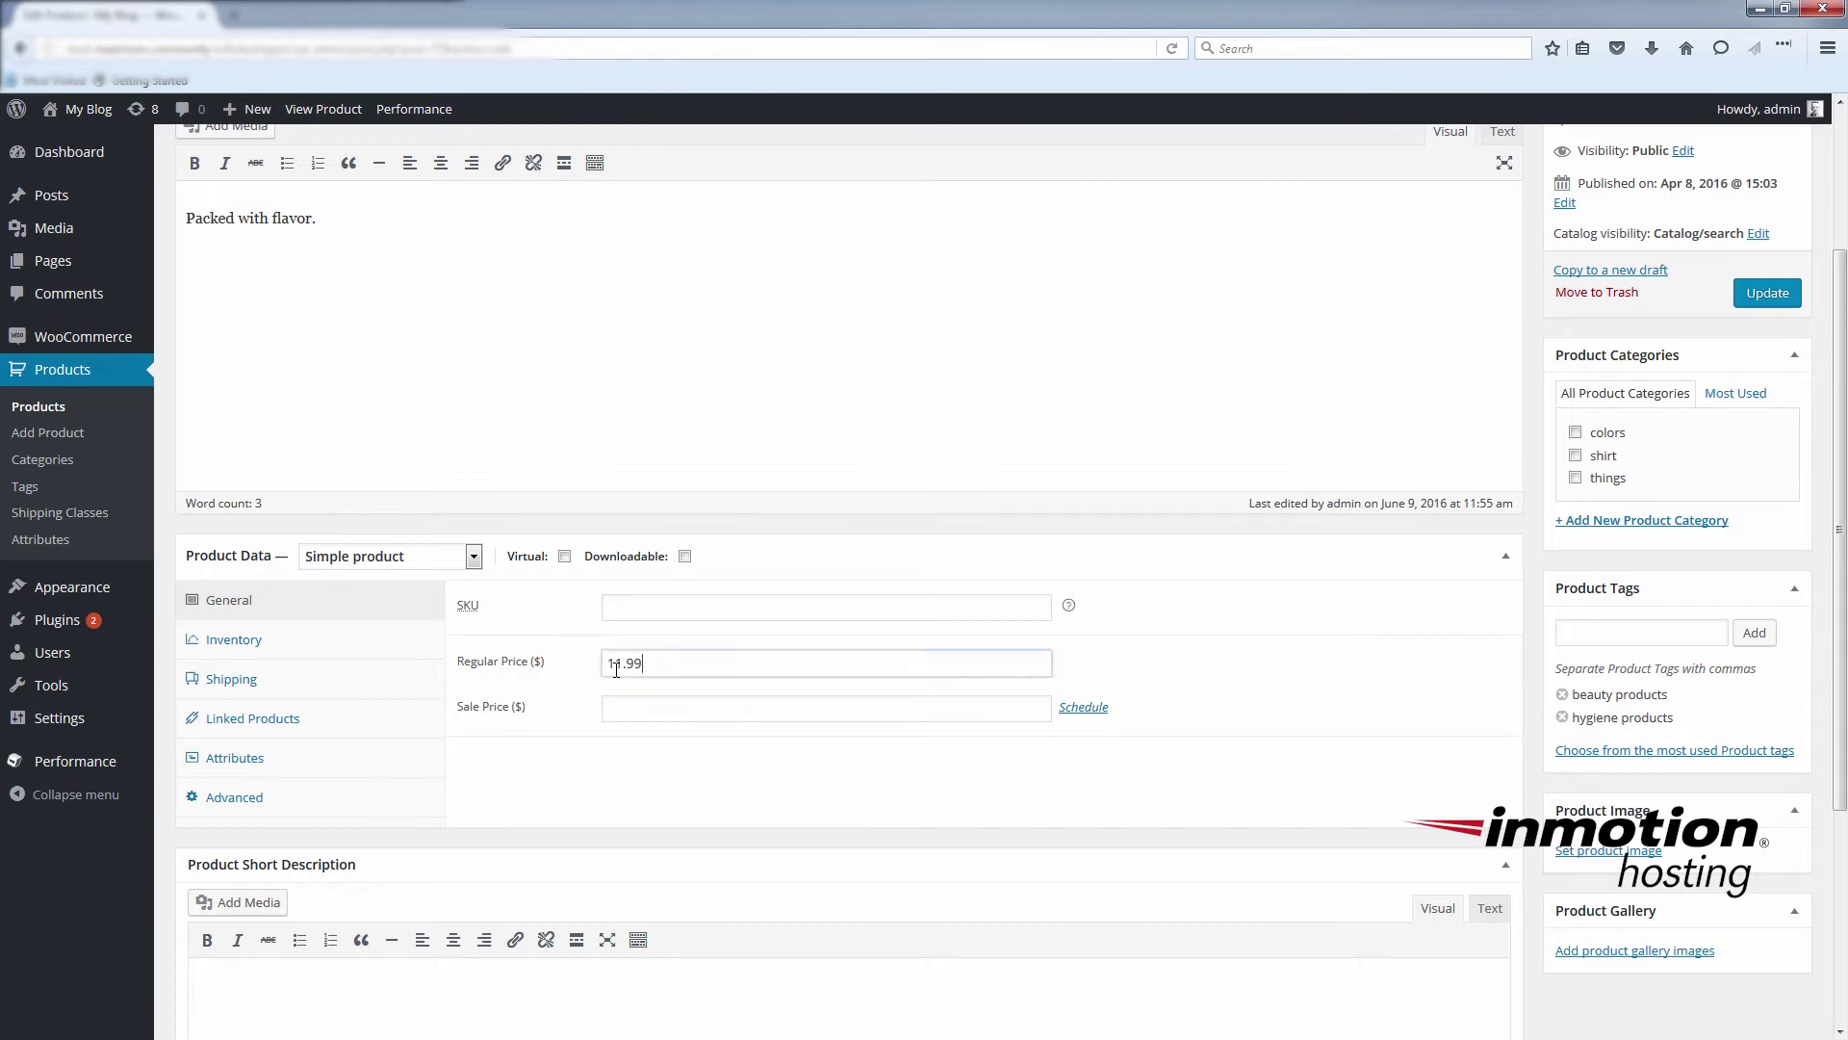
double_click(616, 661)
click(714, 659)
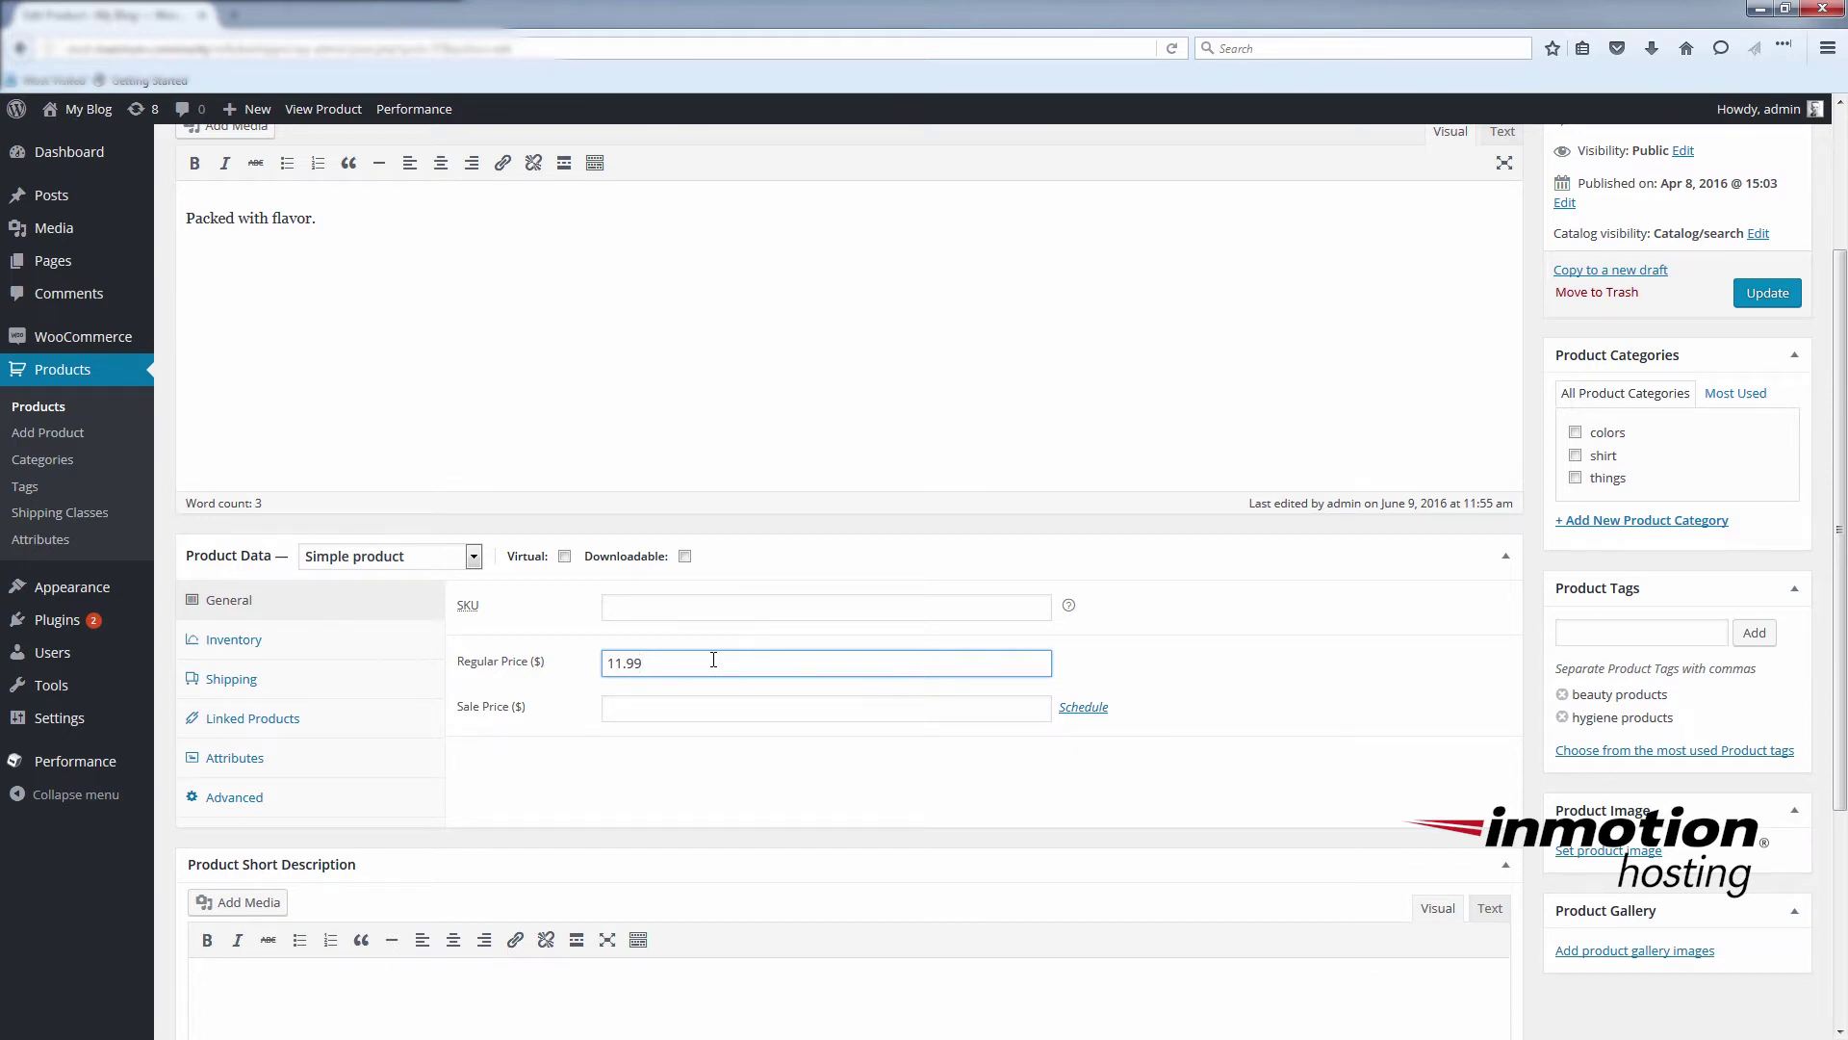
key(ctrl+a)
text(12.99)
- Enter an 8.99 sale price for Noodle 12-pack and update the product
click(1171, 651)
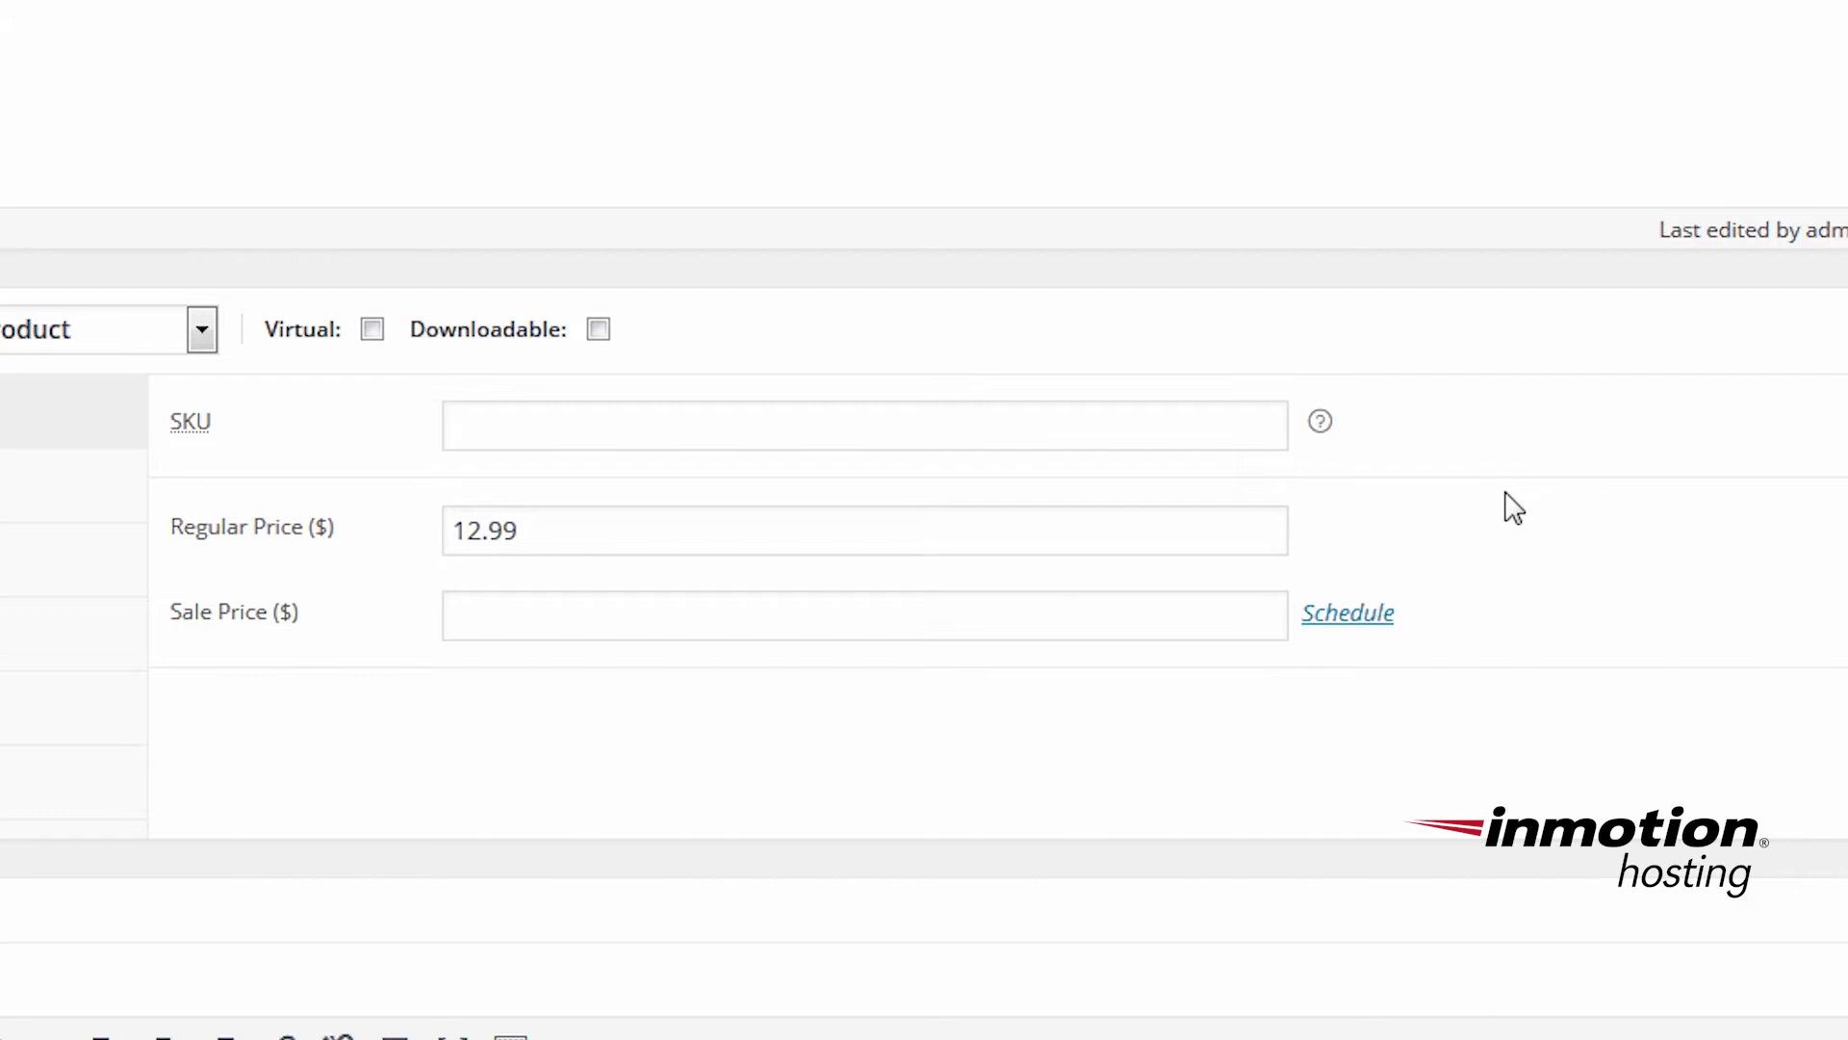
click(993, 612)
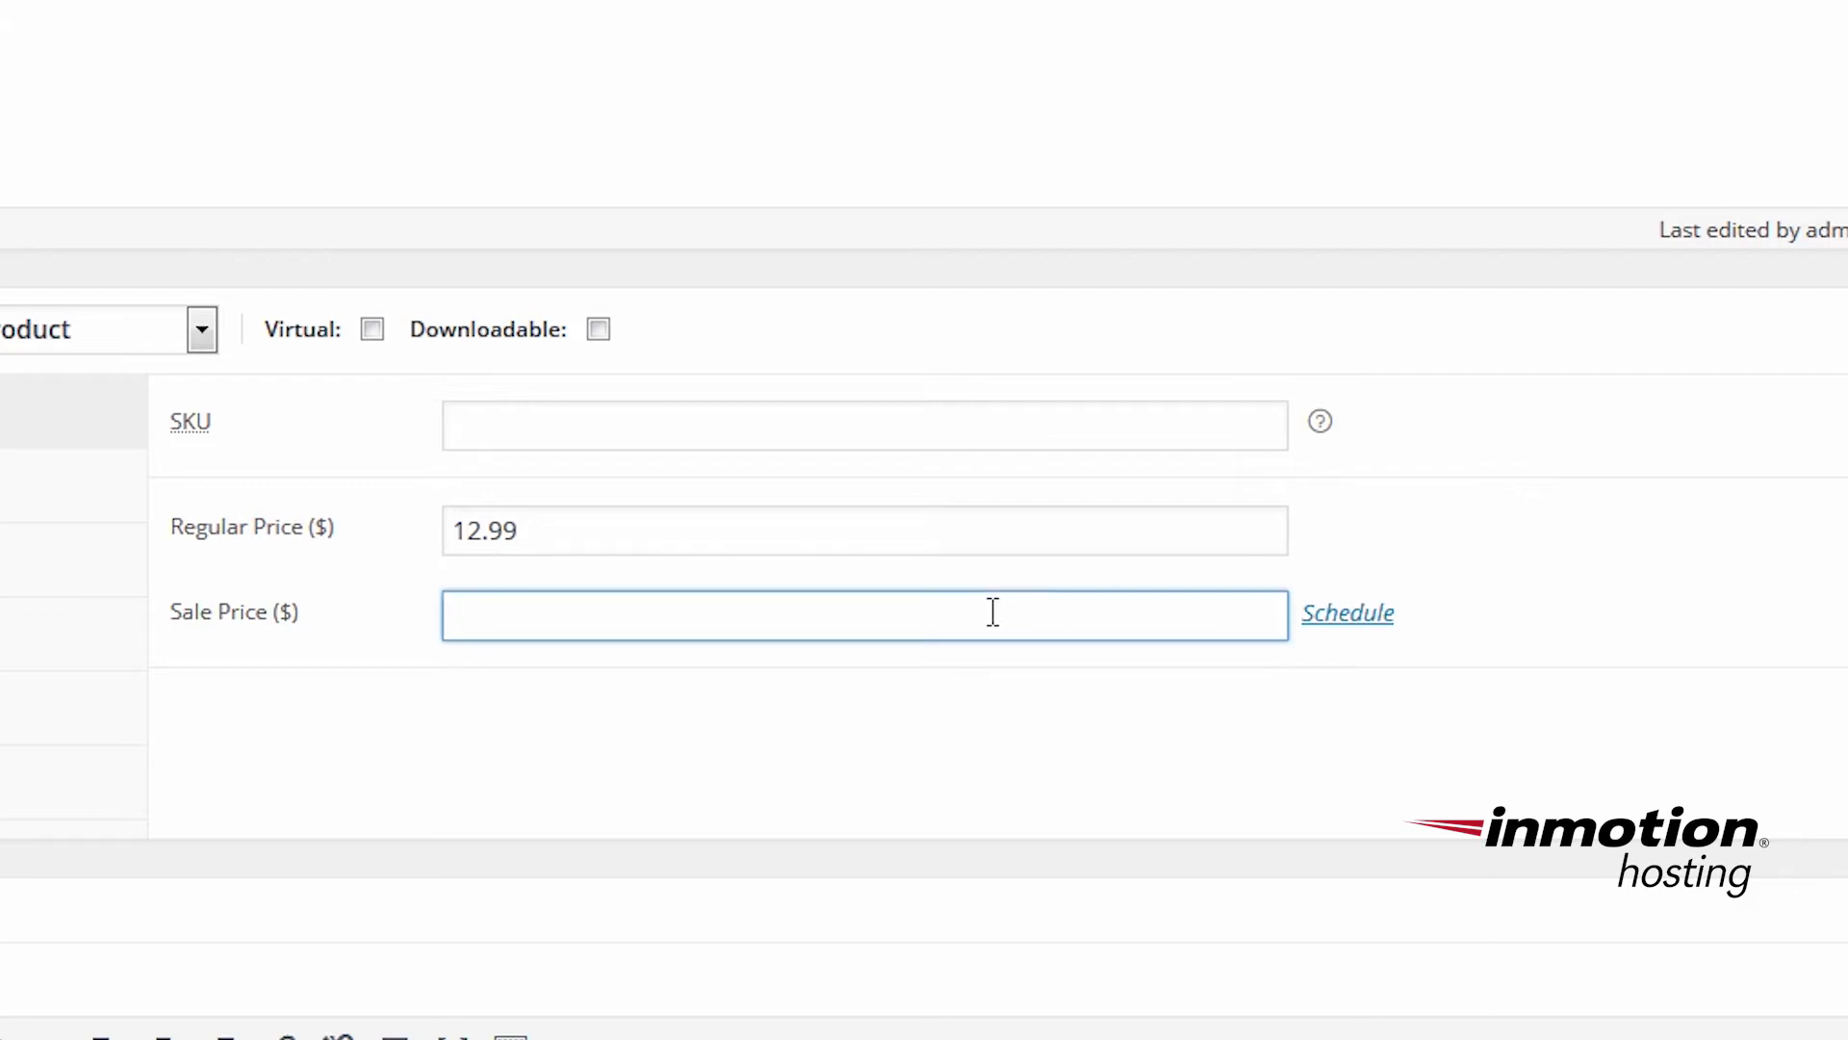
text(8.99)
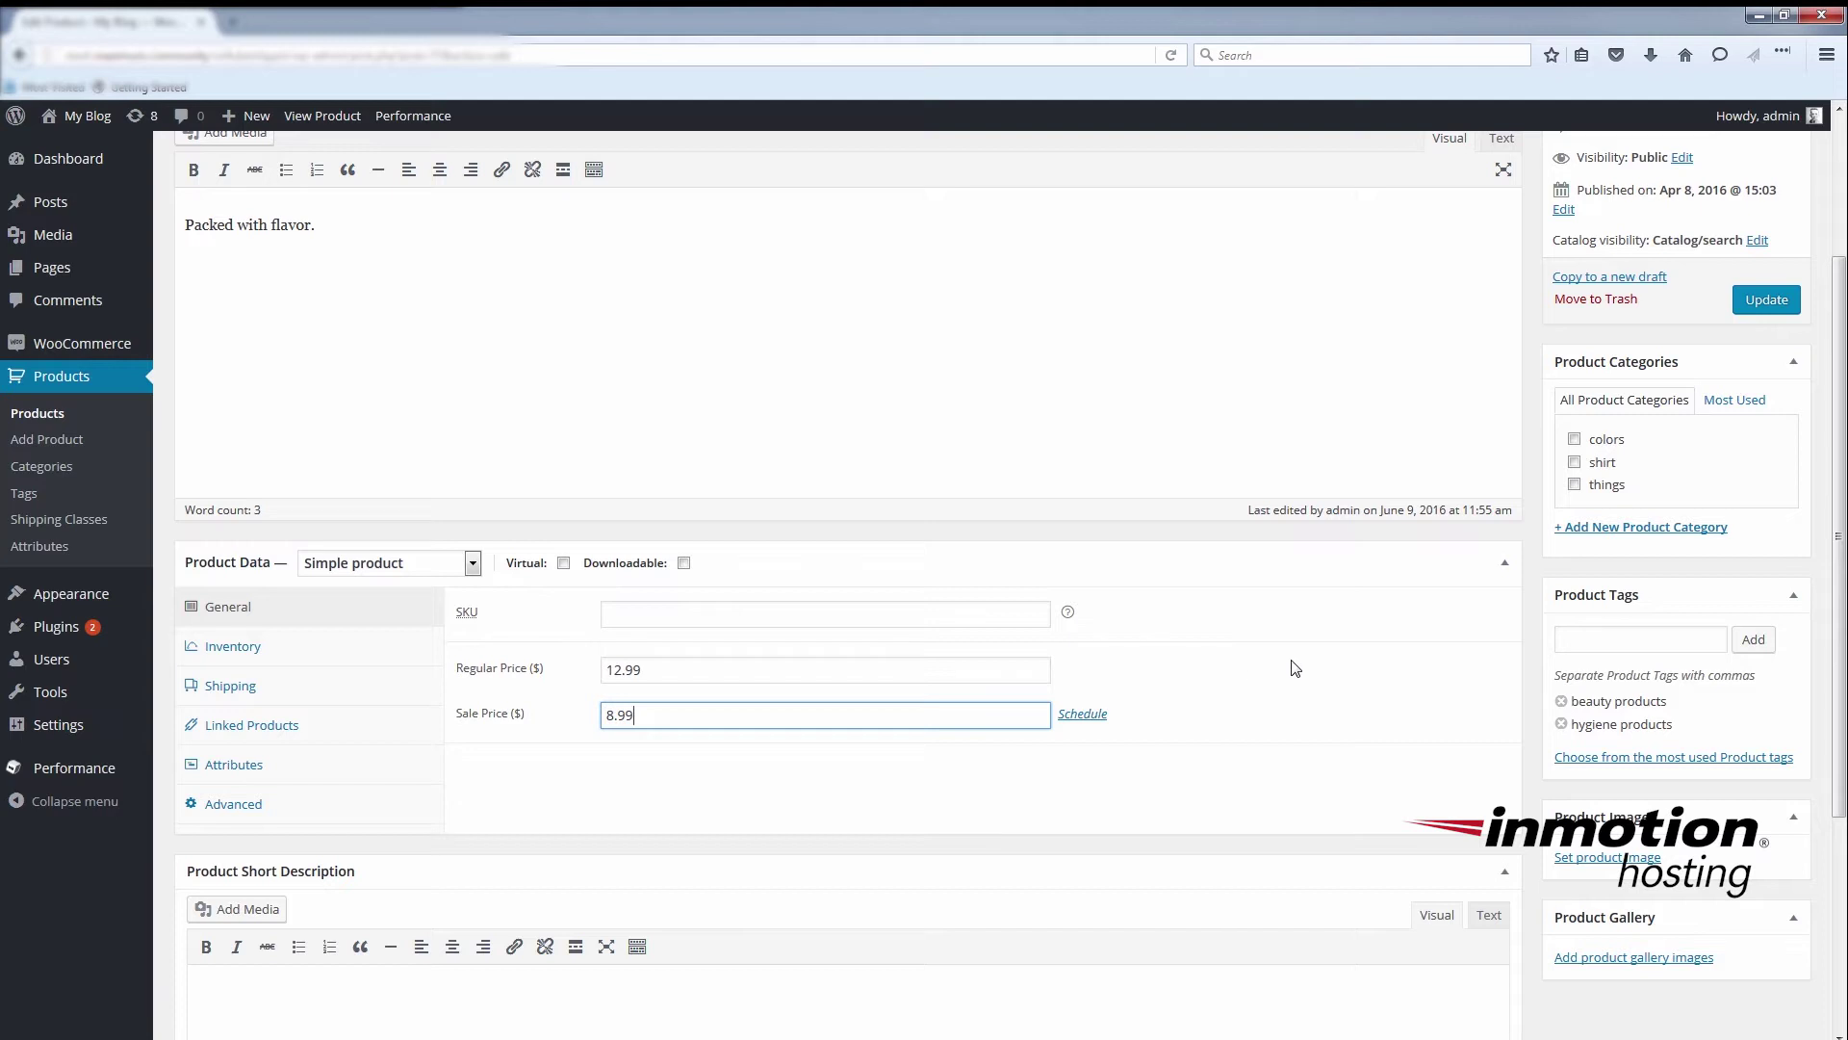
click(1784, 301)
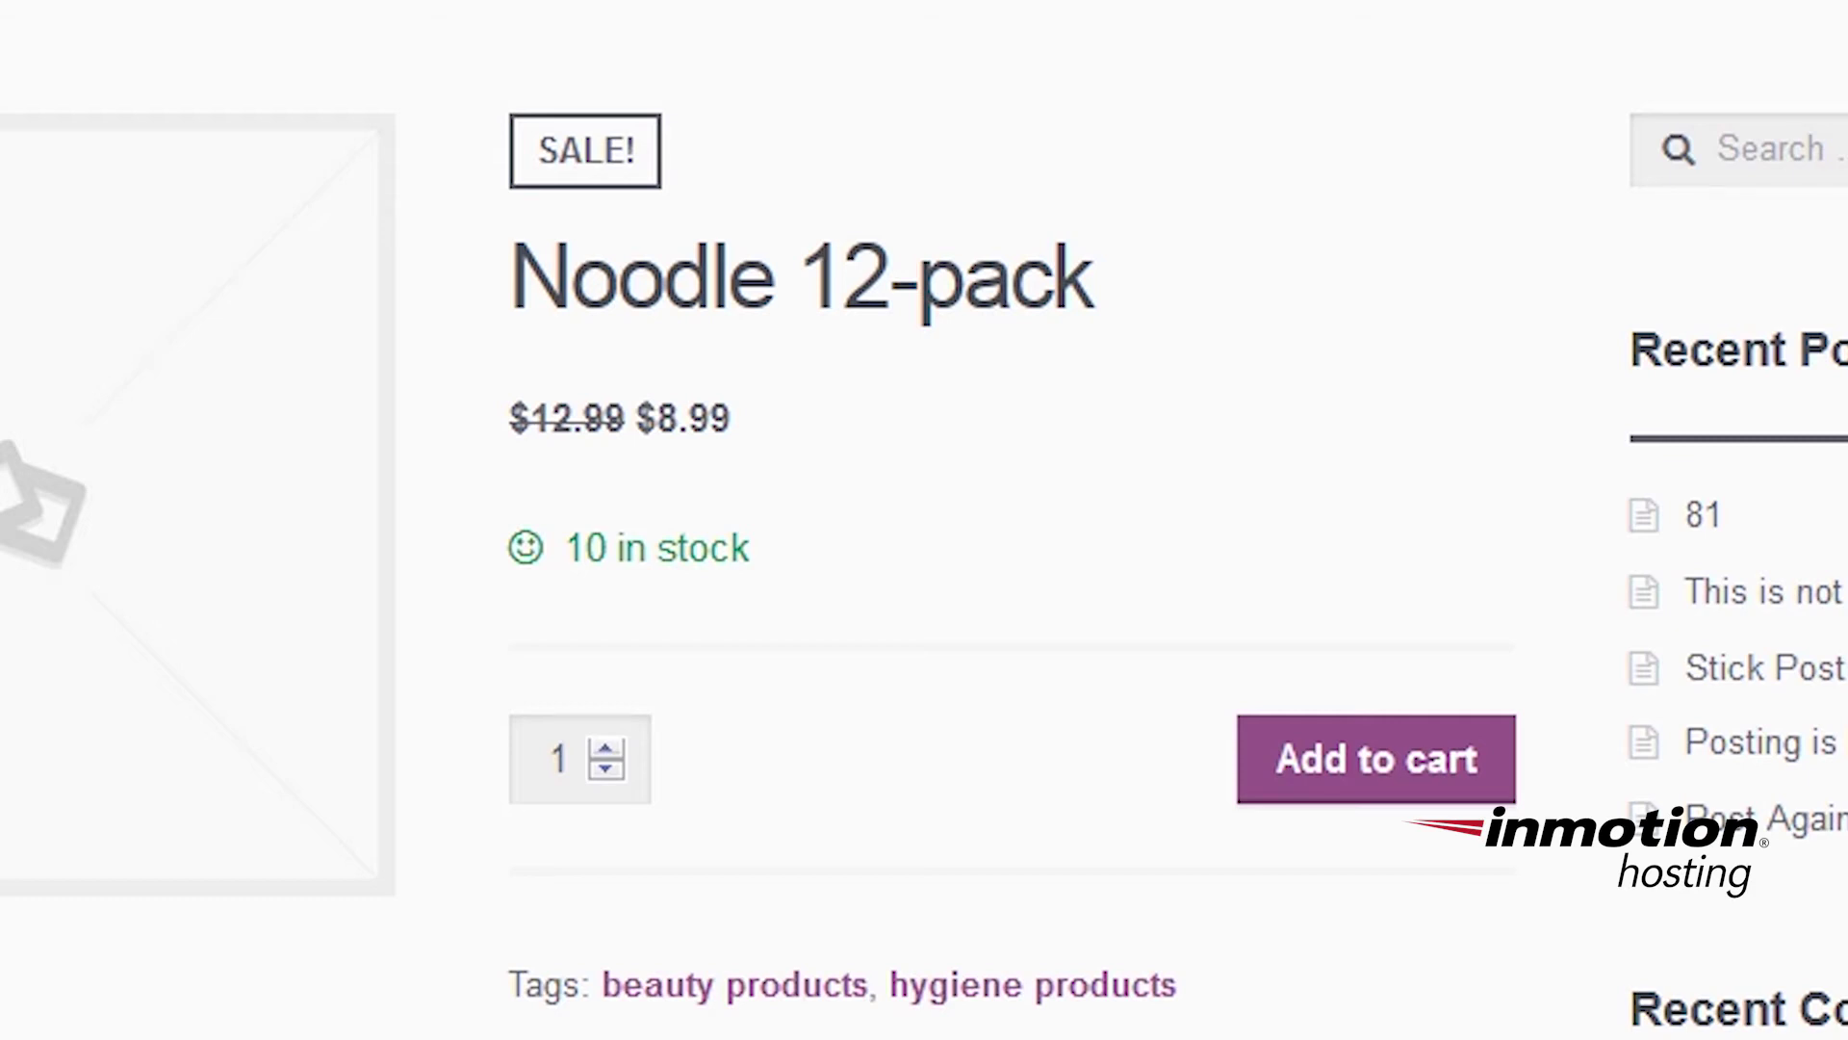
drag(783, 429, 938, 426)
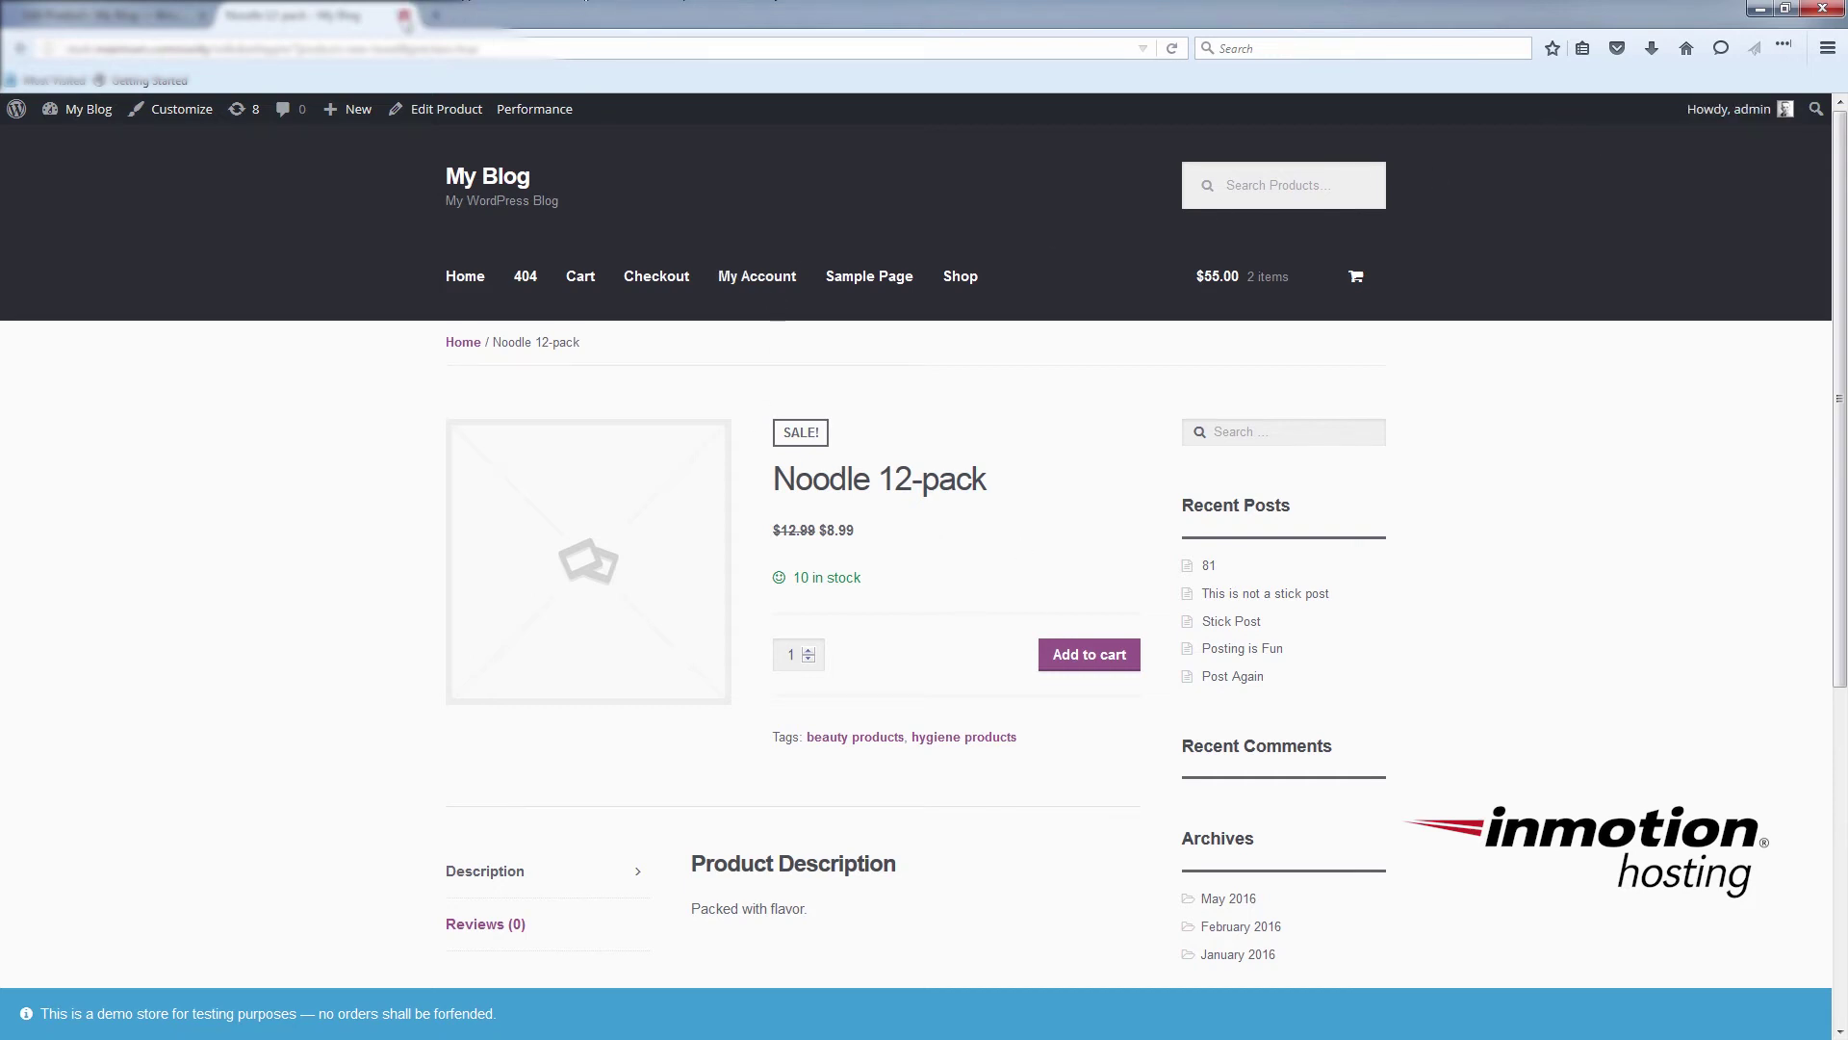
click(404, 15)
scroll(911, 528, down, 3)
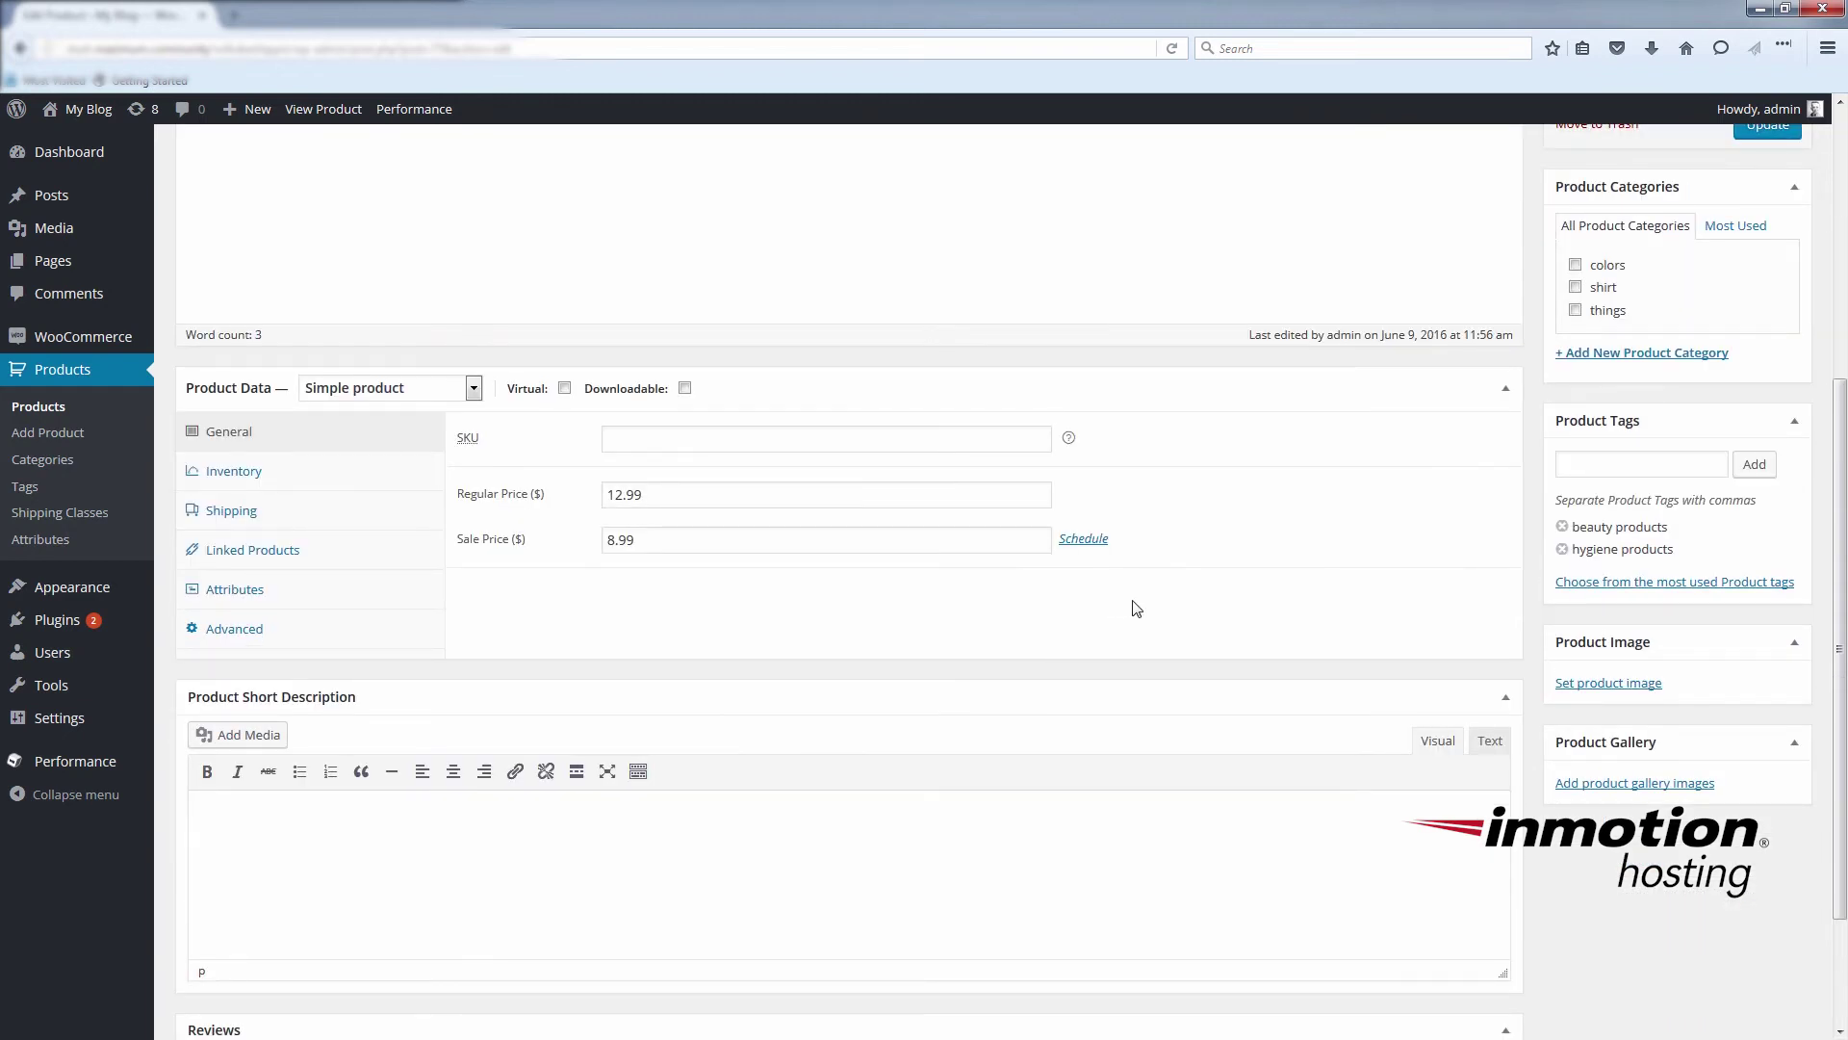
- Schedule the sale from June 11 to June 12, 2016 and update the product
click(1086, 541)
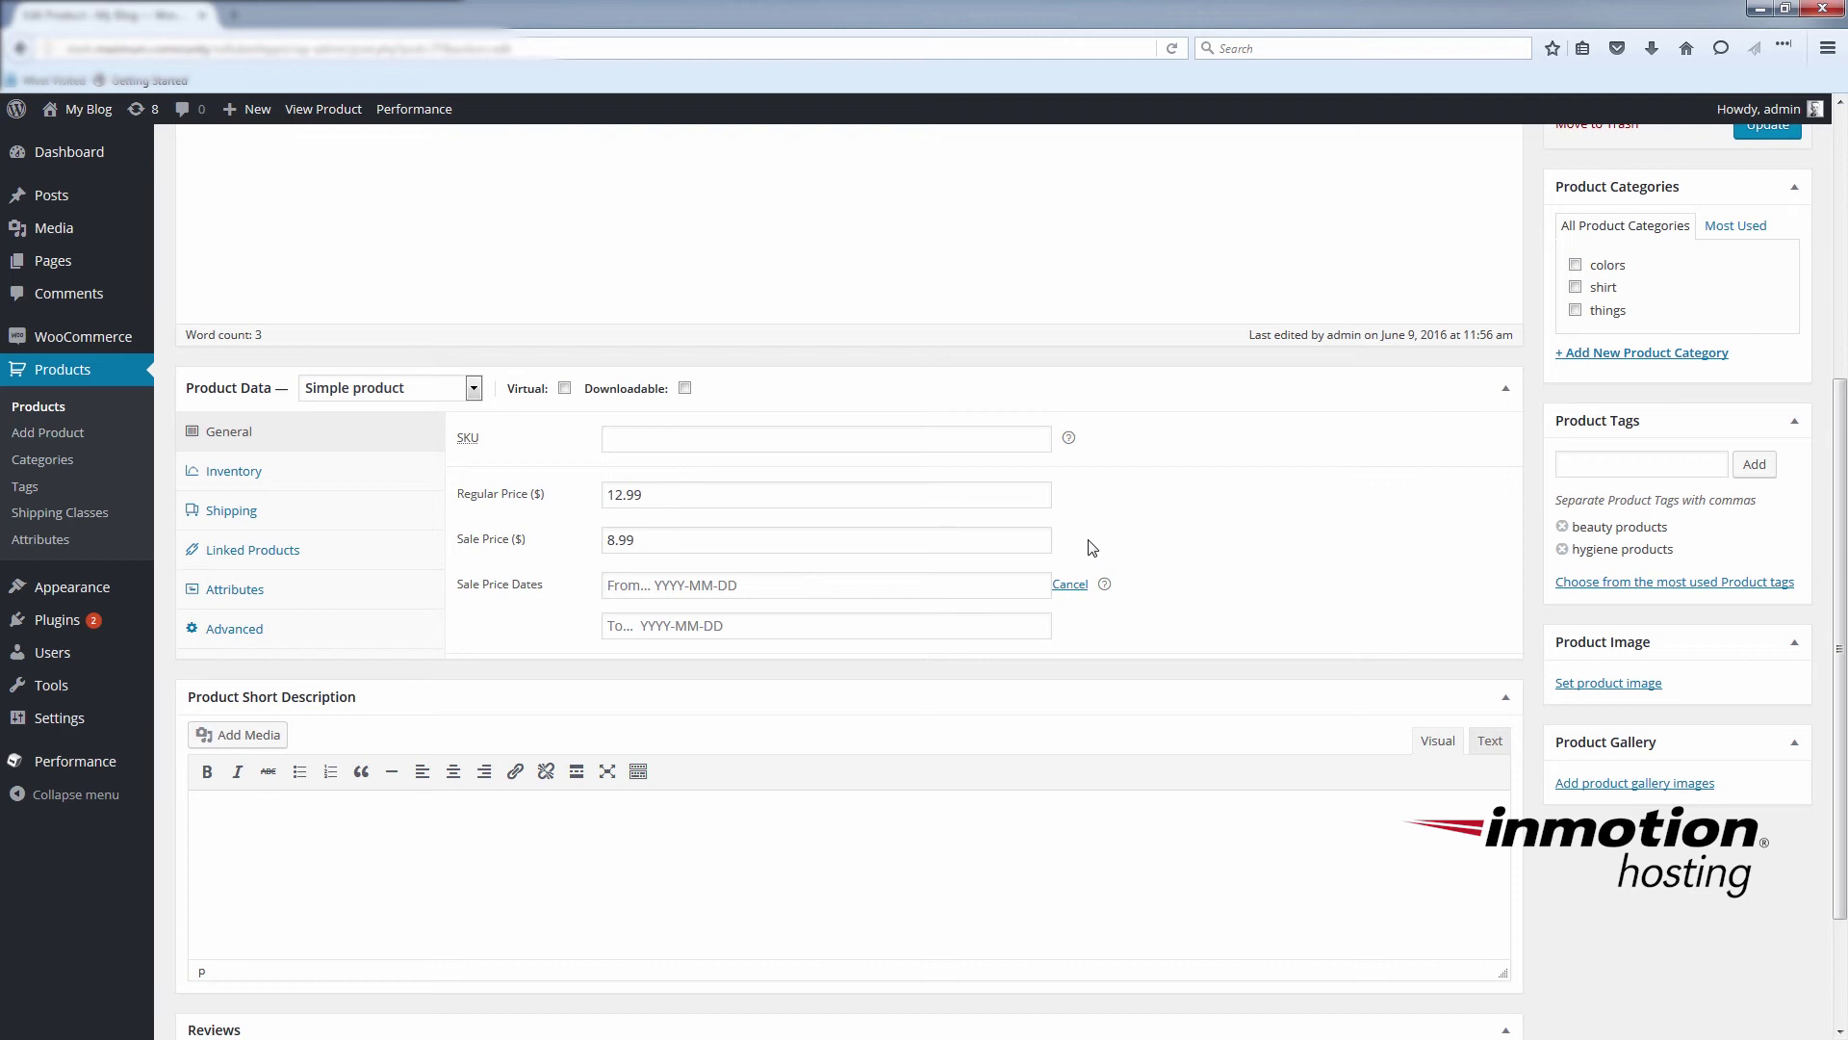
click(776, 587)
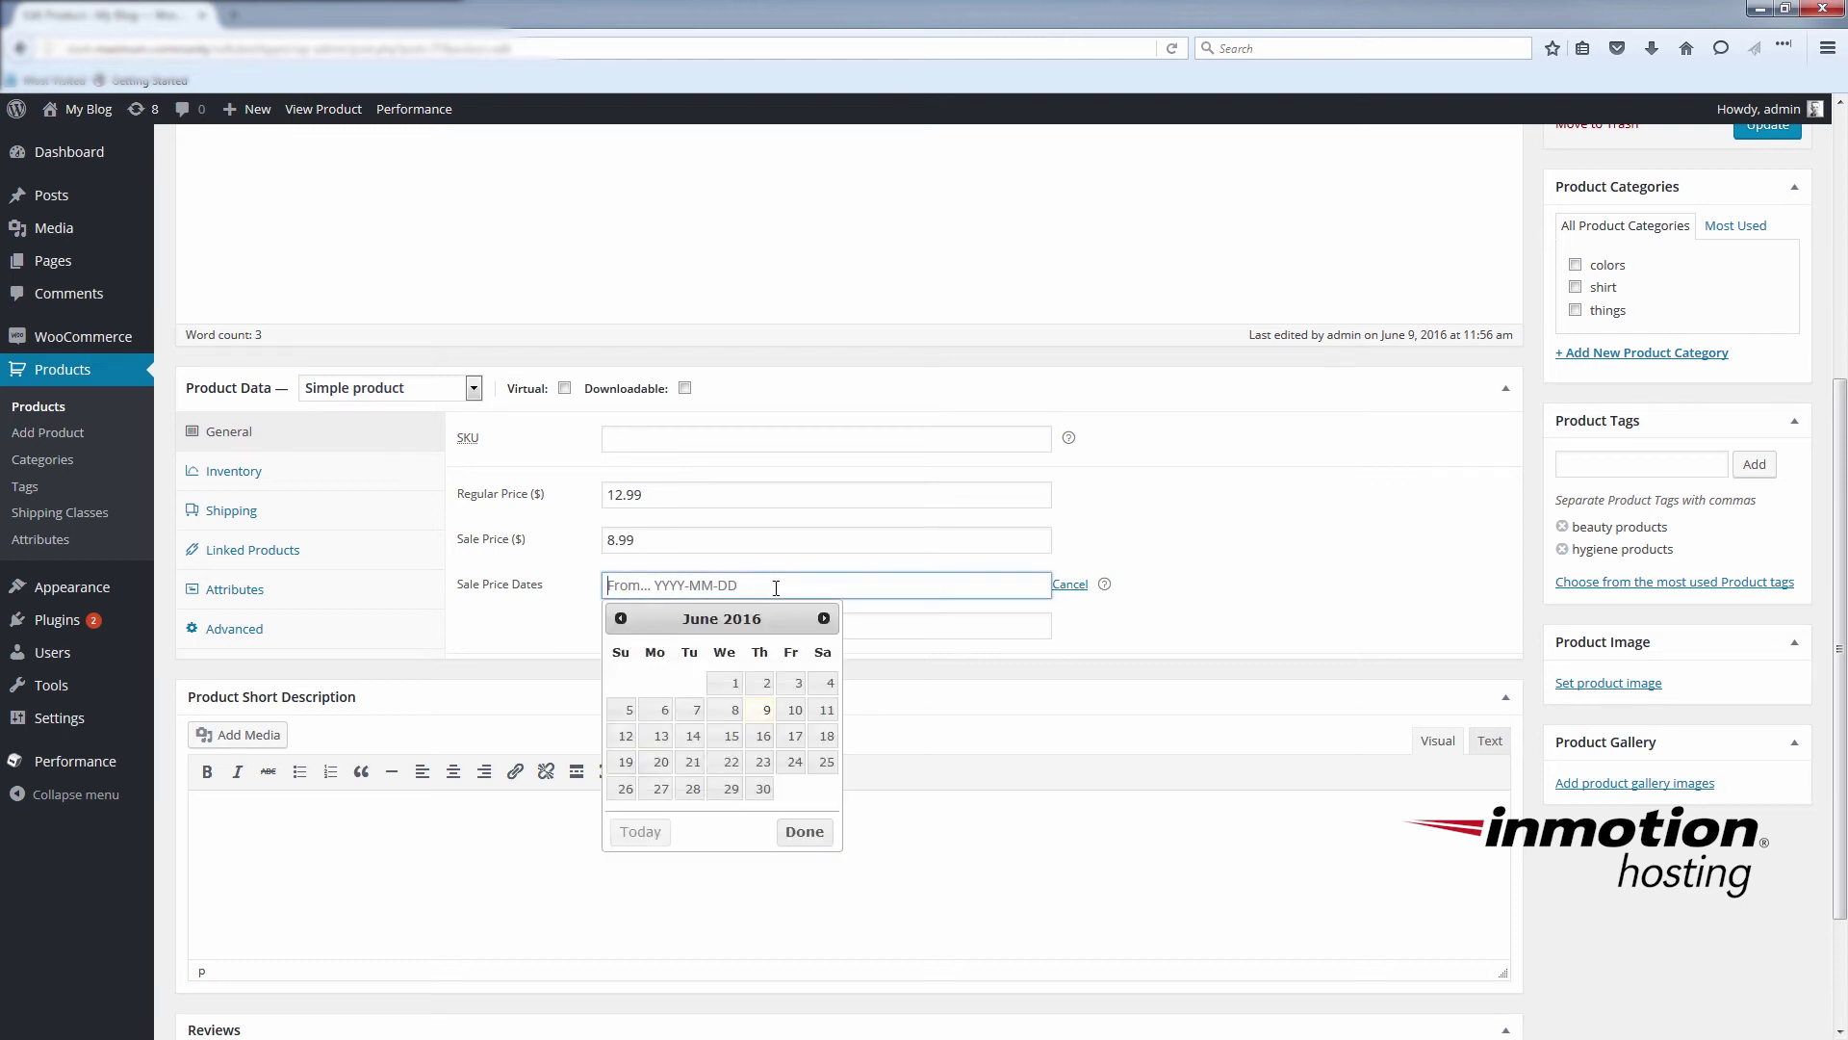
click(826, 709)
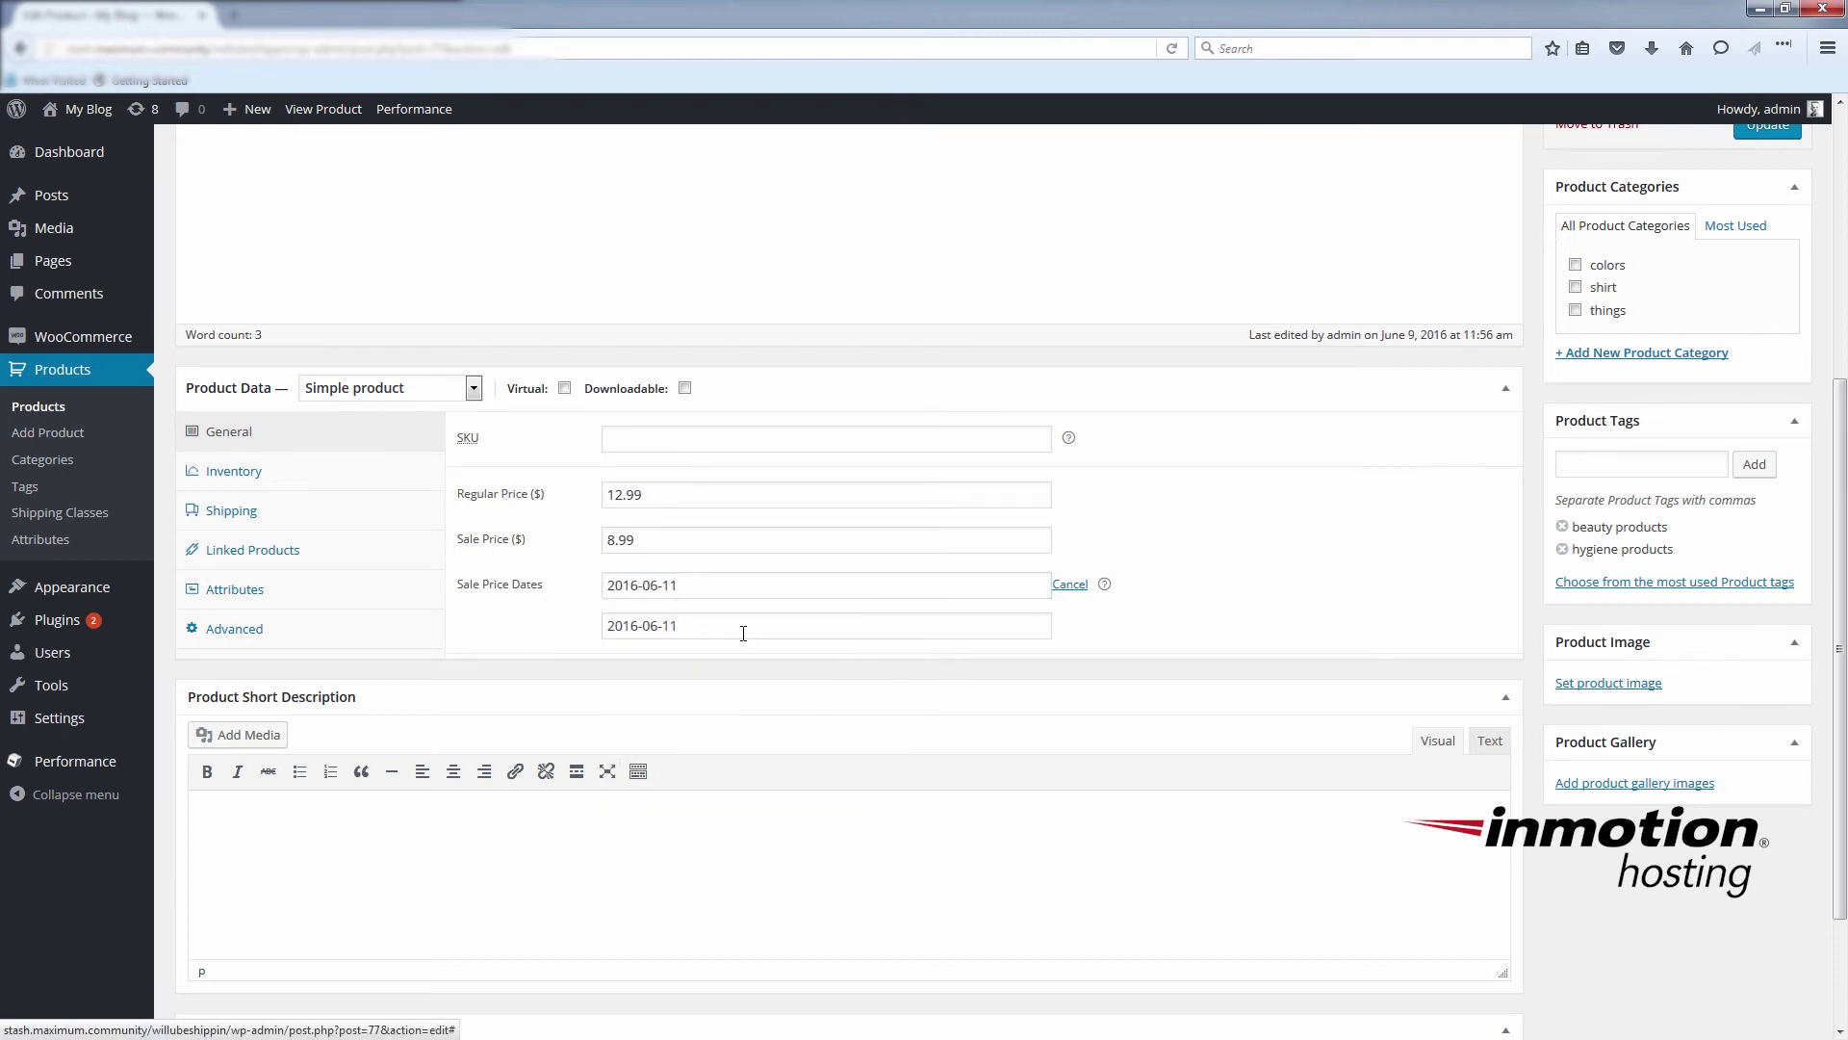
click(756, 624)
click(625, 776)
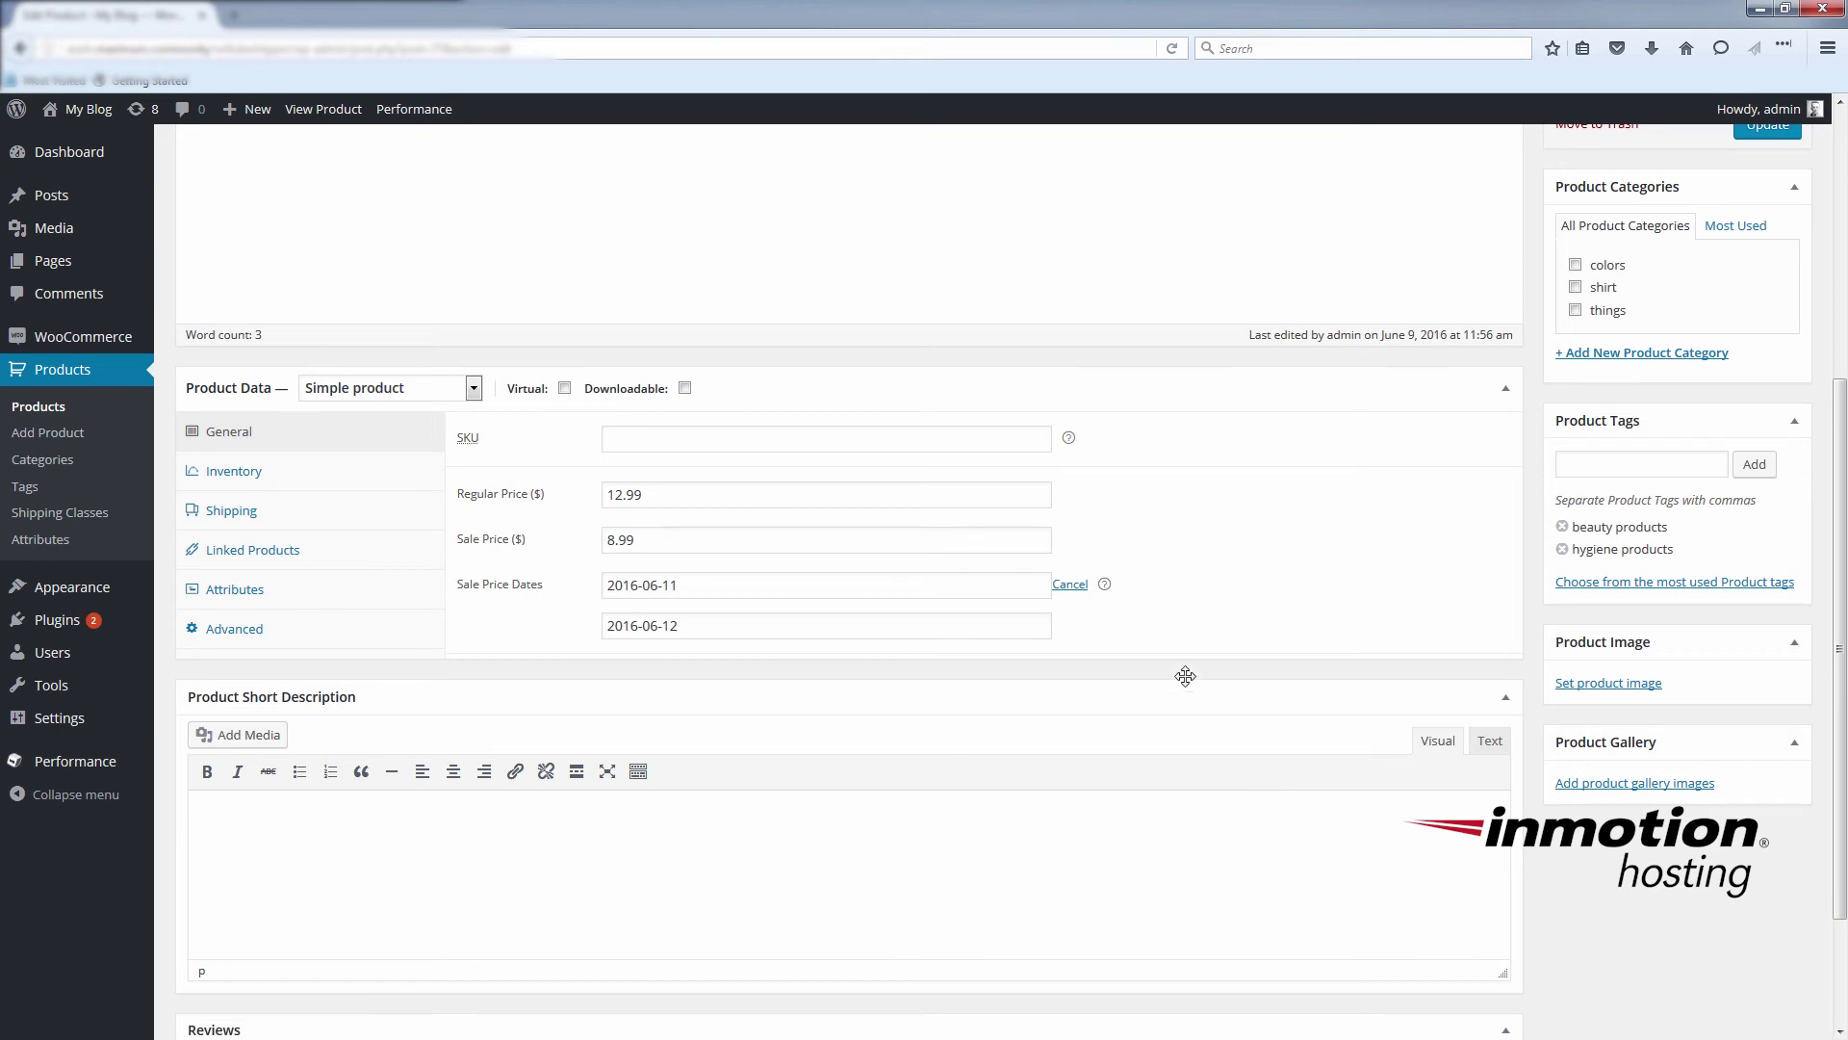
scroll(1450, 428, up, 5)
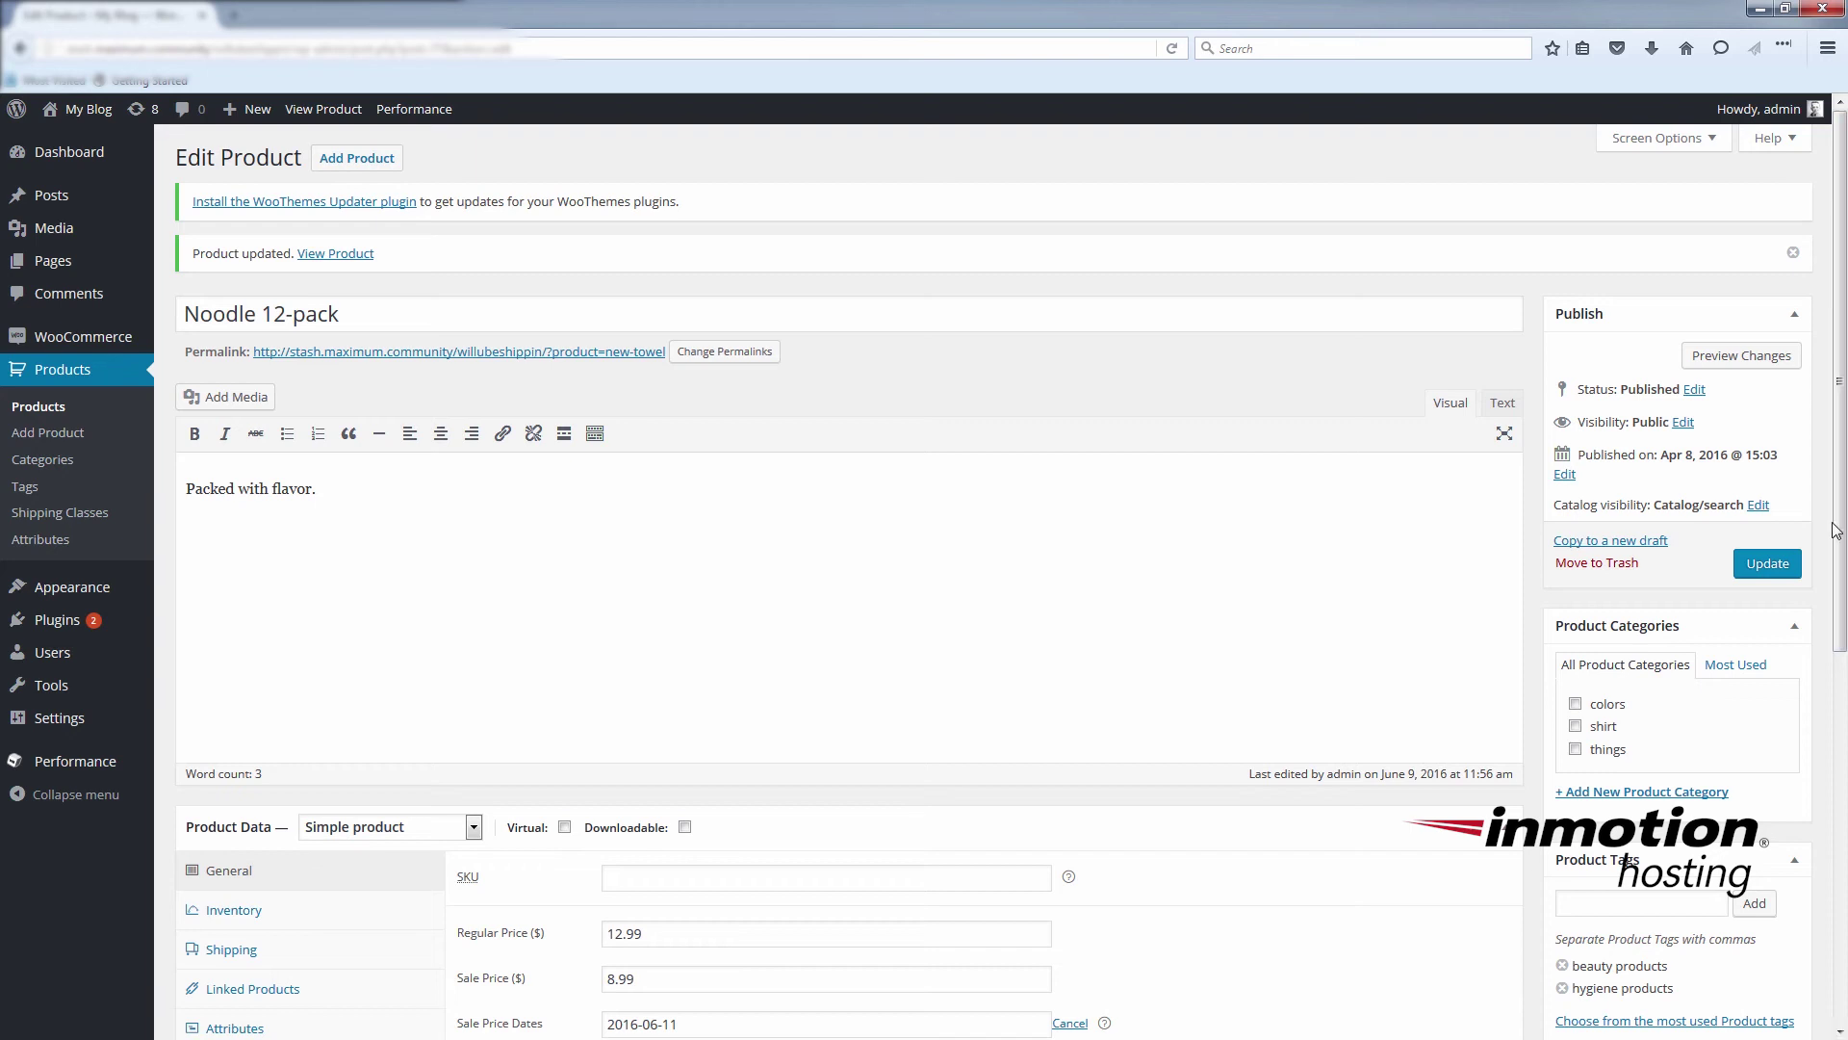
click(1768, 566)
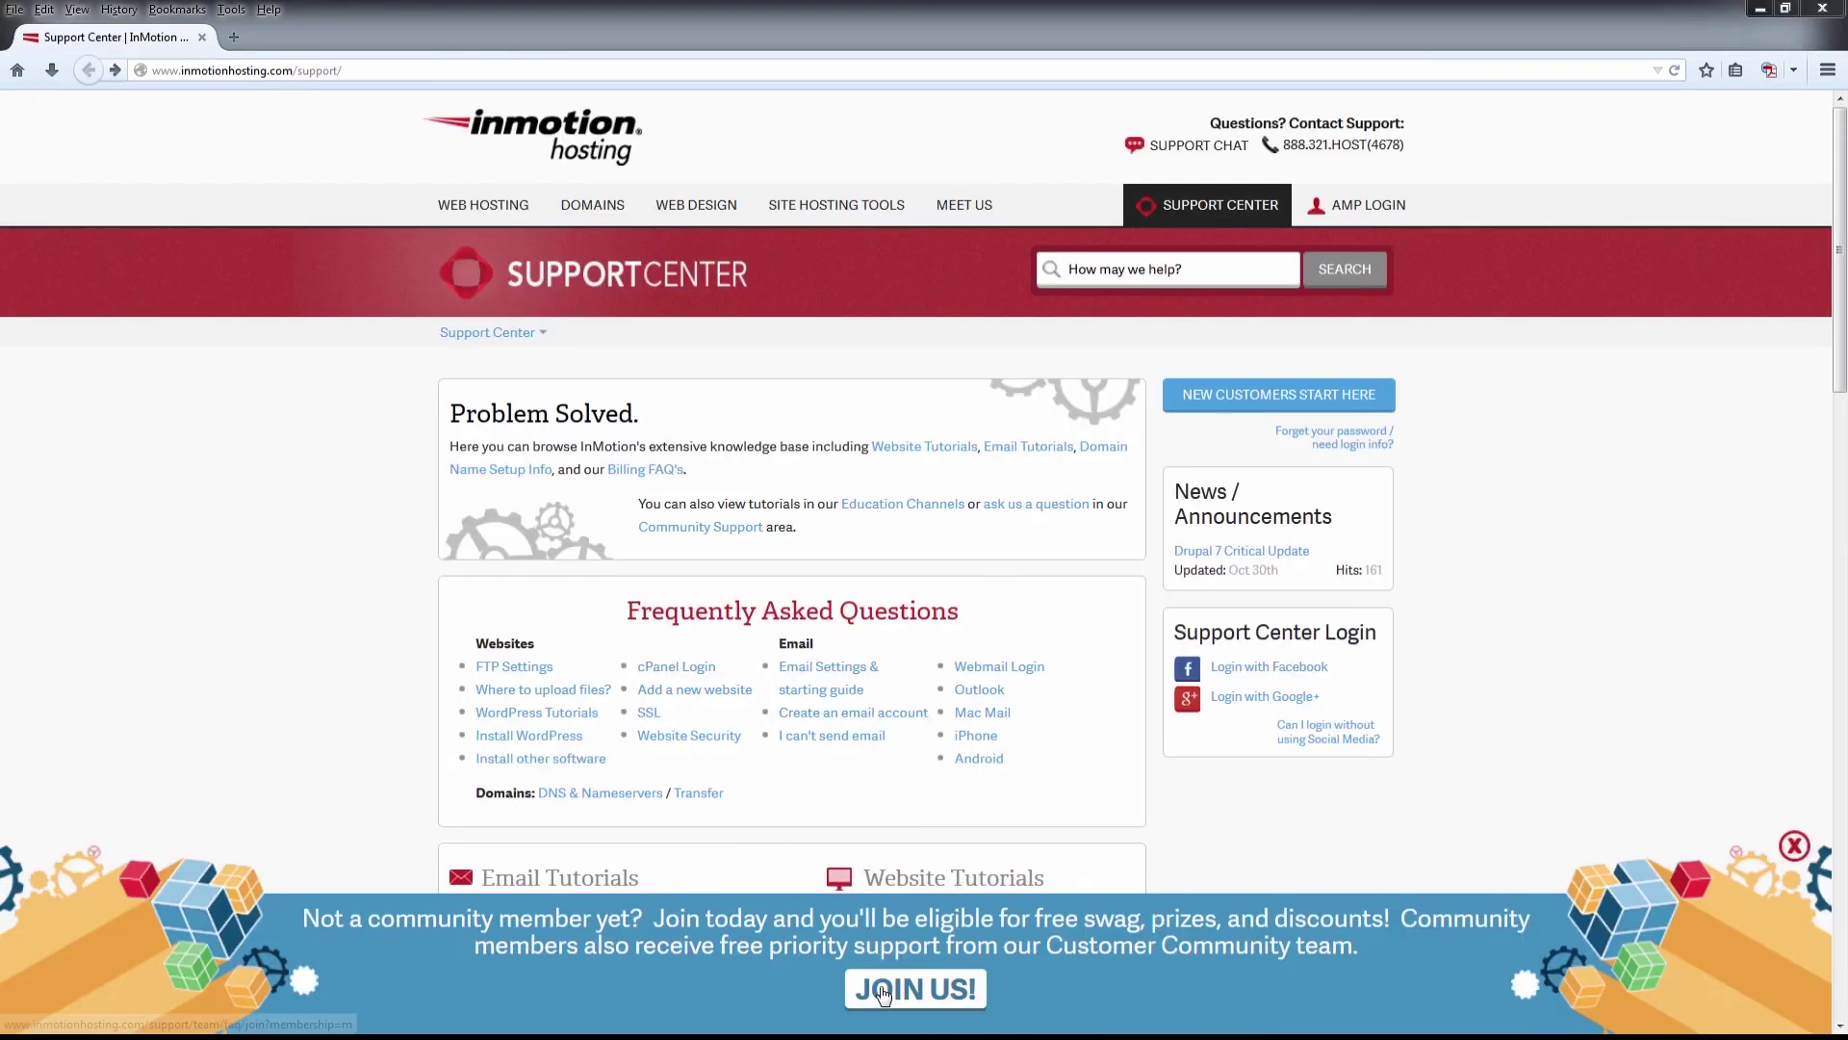
- Open the JOIN US community page
click(881, 991)
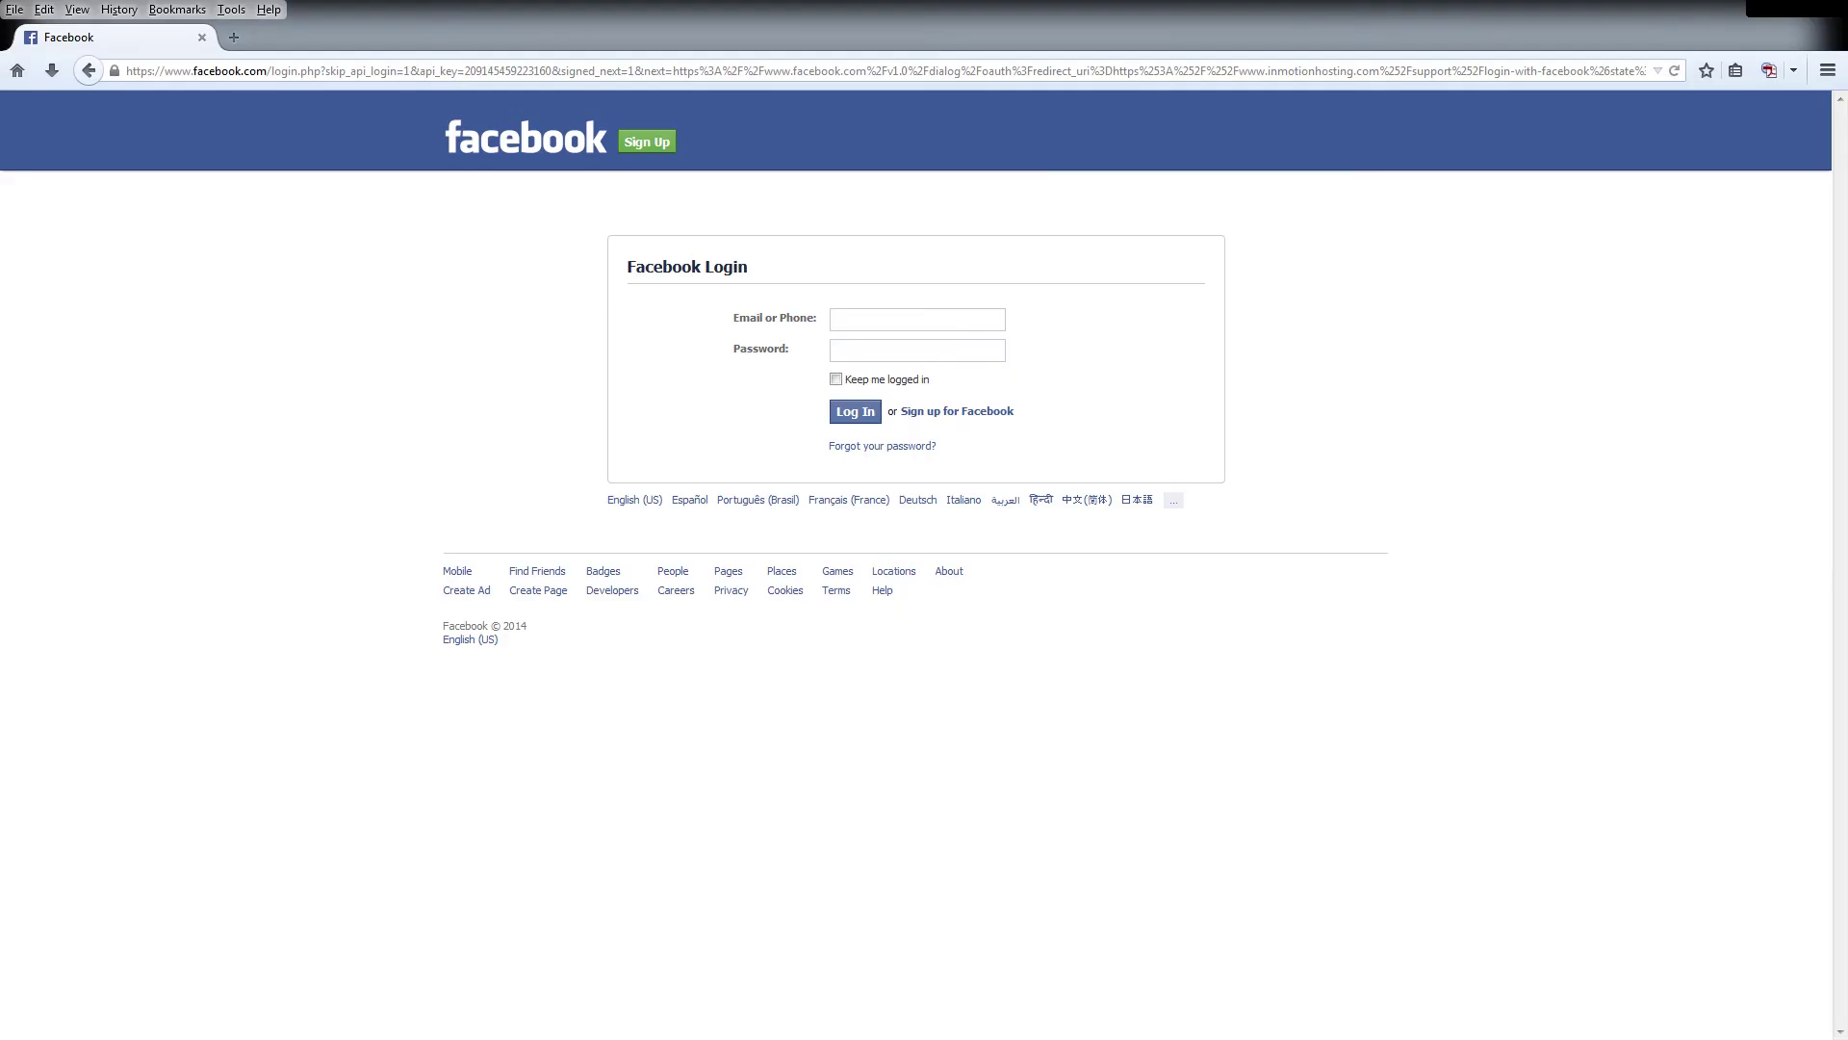